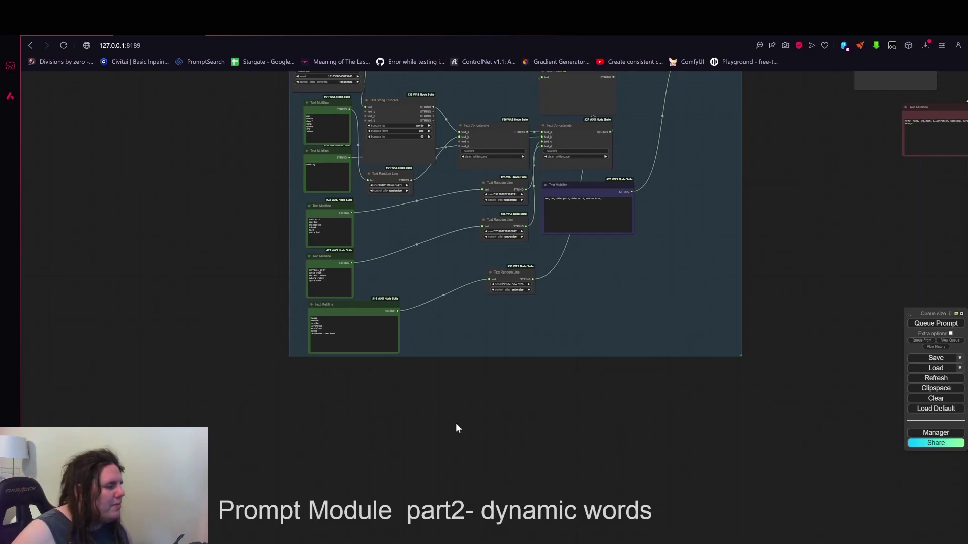
Extend the group box well below its lowest Text Multiline node to make empty working space
scroll(456, 428, up, 6)
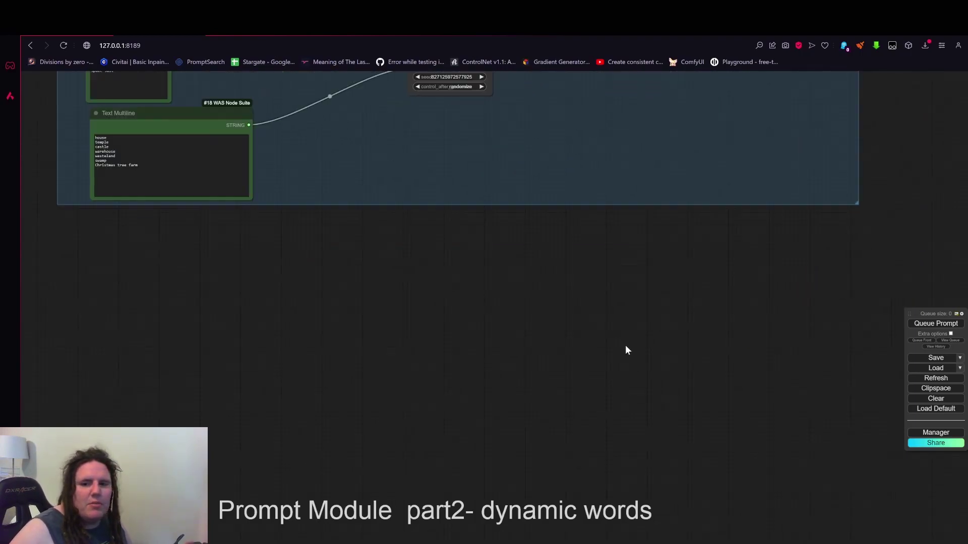
drag(413, 288, 473, 322)
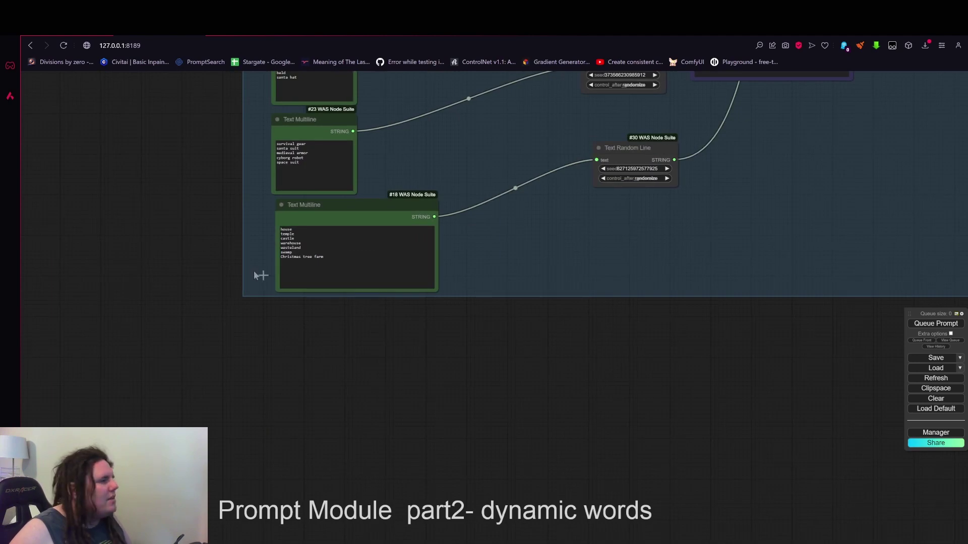
scroll(231, 210, up, 3)
drag(681, 373, 547, 321)
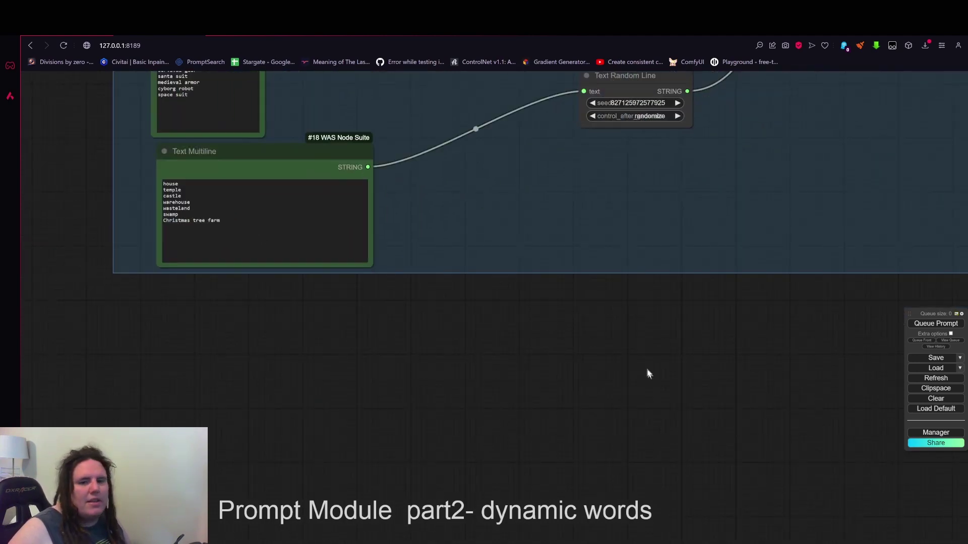
drag(646, 371, 601, 358)
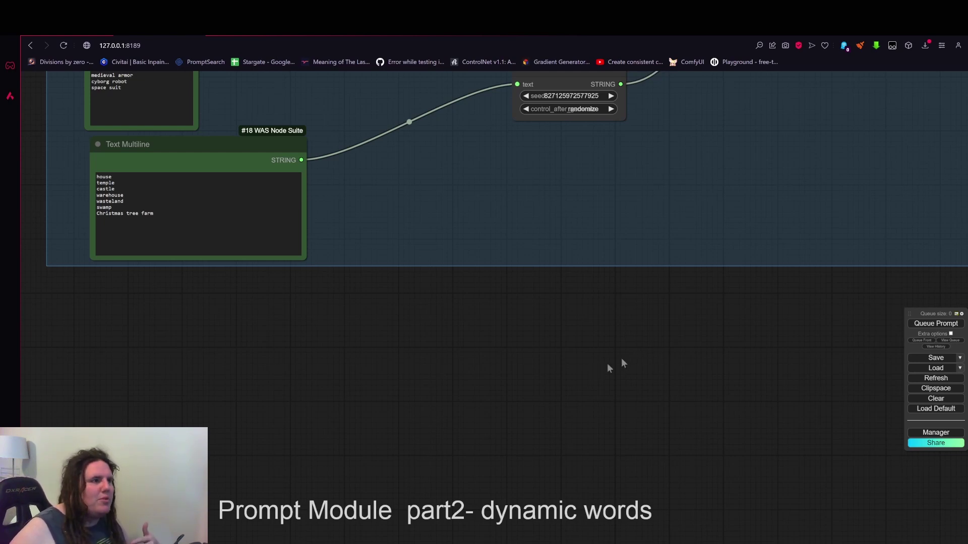
scroll(704, 353, down, 3)
drag(829, 351, 607, 231)
drag(790, 169, 794, 451)
drag(427, 281, 656, 318)
drag(451, 187, 449, 277)
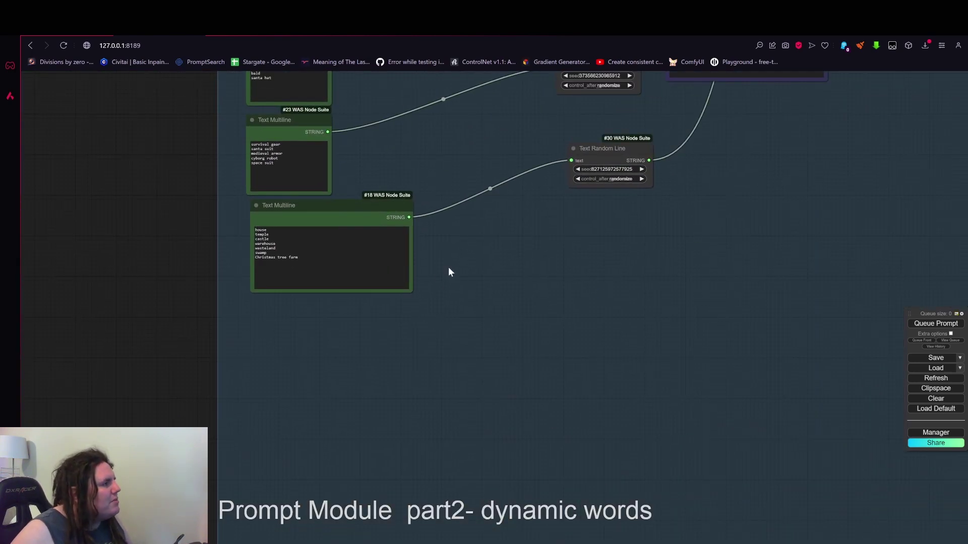
Duplicate the Replace Text node containing LLL and place the copy in the empty area below and beside the purple Text Multiline node
scroll(488, 256, down, 2)
drag(517, 224, 503, 301)
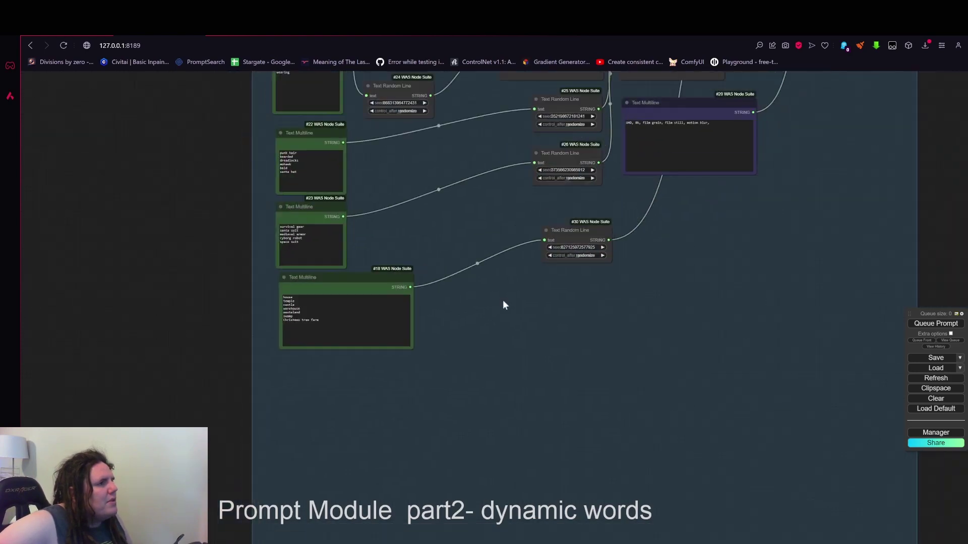
drag(478, 249, 467, 335)
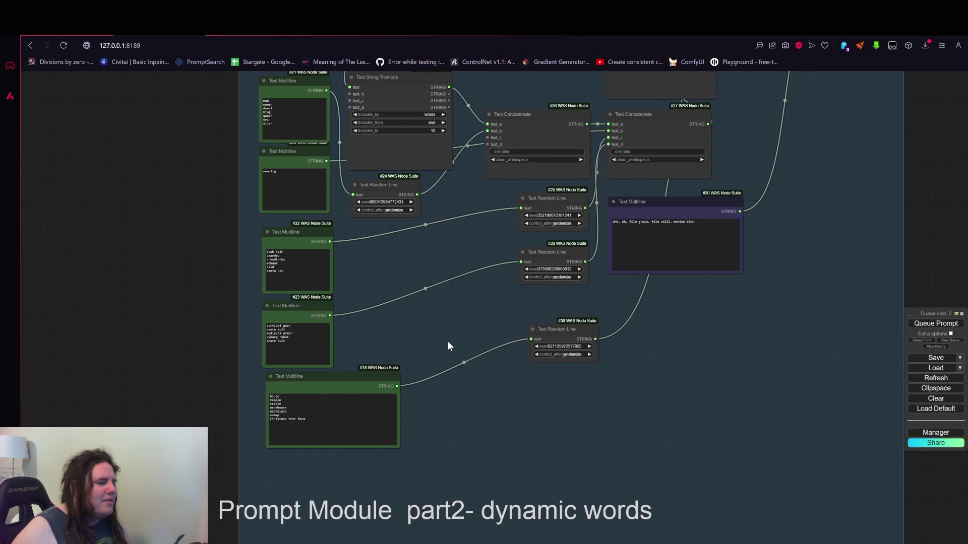
drag(507, 405, 465, 325)
drag(602, 269, 567, 412)
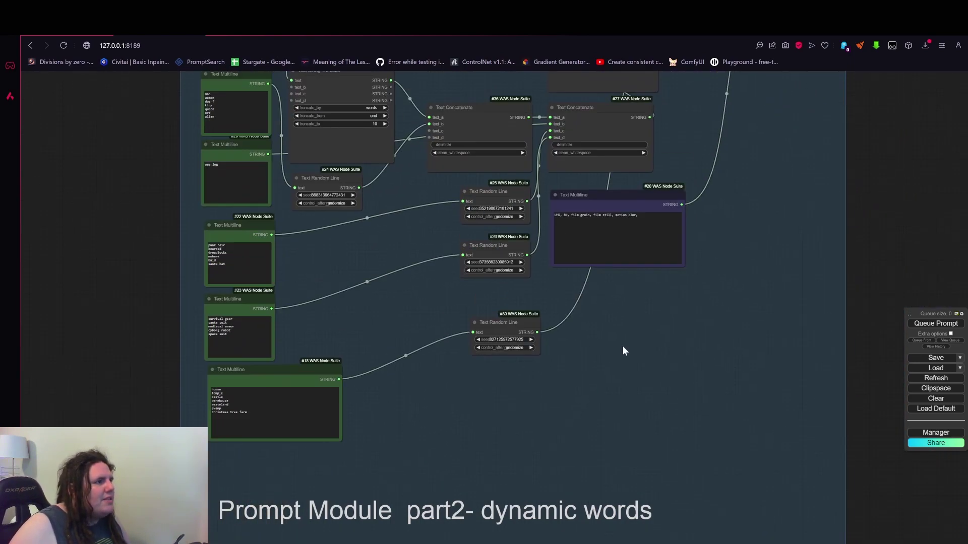
scroll(623, 347, down, 1)
drag(628, 356, 529, 489)
drag(572, 172, 563, 199)
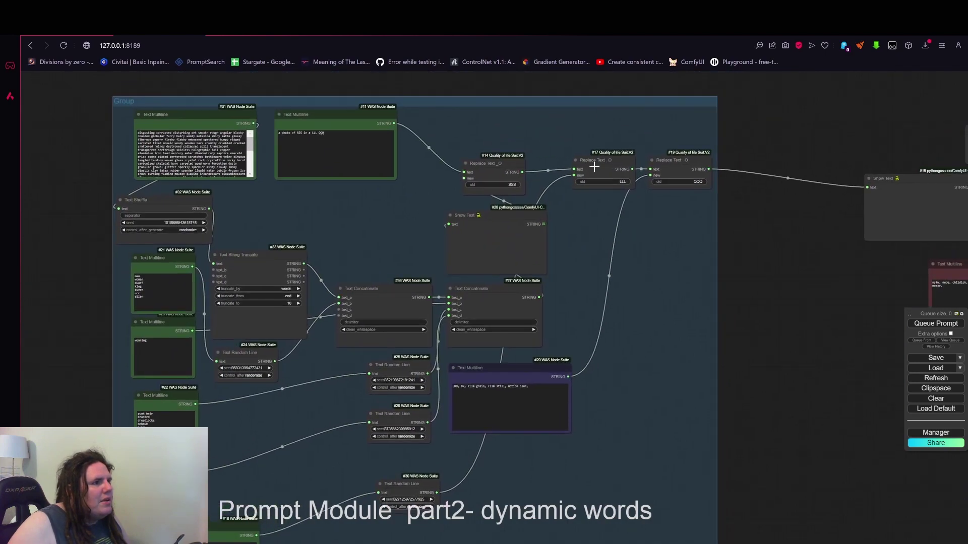
mouse_move(601, 161)
mouse_down()
mouse_move(600, 247)
mouse_move(642, 410)
mouse_up()
scroll(607, 316, up, 6)
scroll(590, 321, up, 2)
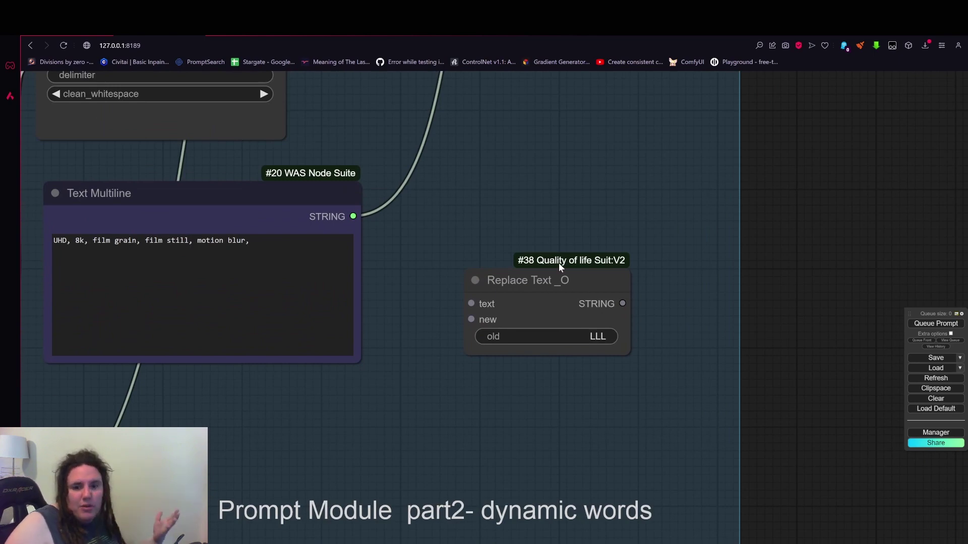
scroll(559, 268, down, 2)
drag(560, 270, 560, 434)
drag(535, 281, 627, 195)
scroll(628, 195, down, 3)
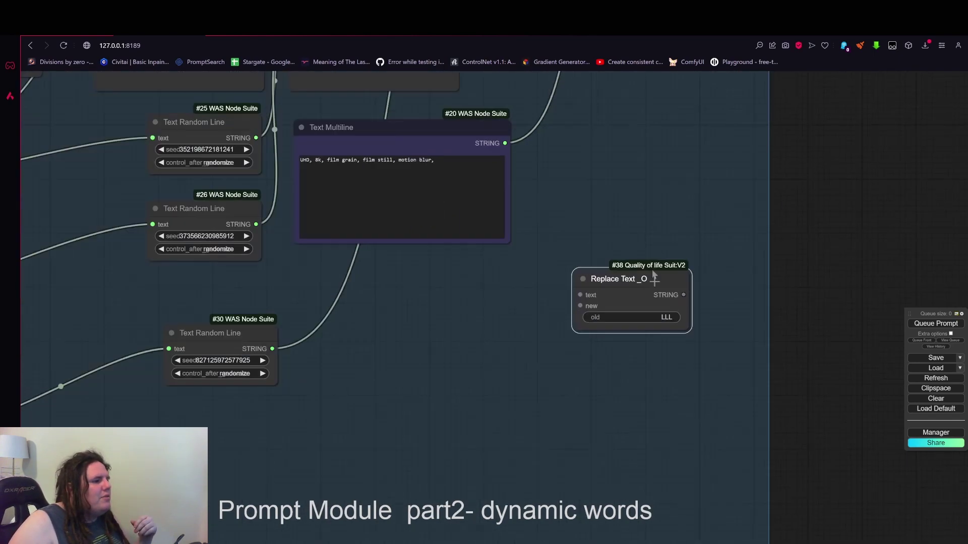
Set the old value of the duplicated Replace Text node to !building
click(663, 315)
scroll(484, 316, down, 3)
drag(484, 317, 370, 285)
scroll(582, 256, up, 8)
drag(517, 227, 487, 370)
click(790, 313)
click(484, 303)
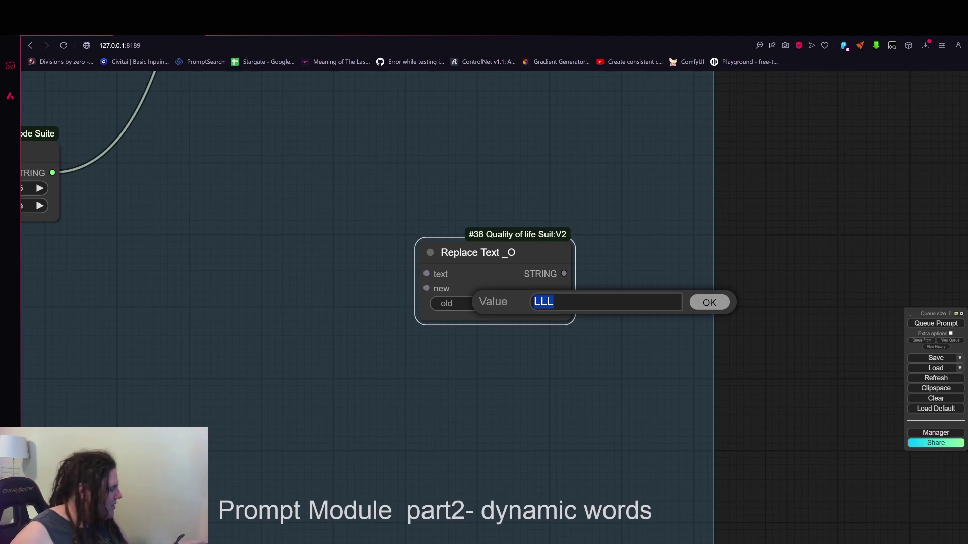
text(!)
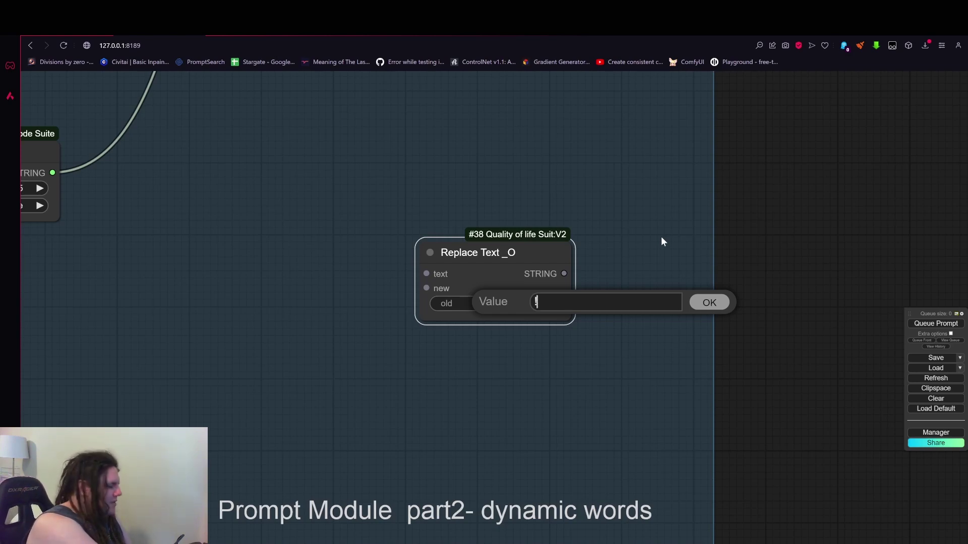
text(ba)
key(BackSpace)
text(uilding)
key(Return)
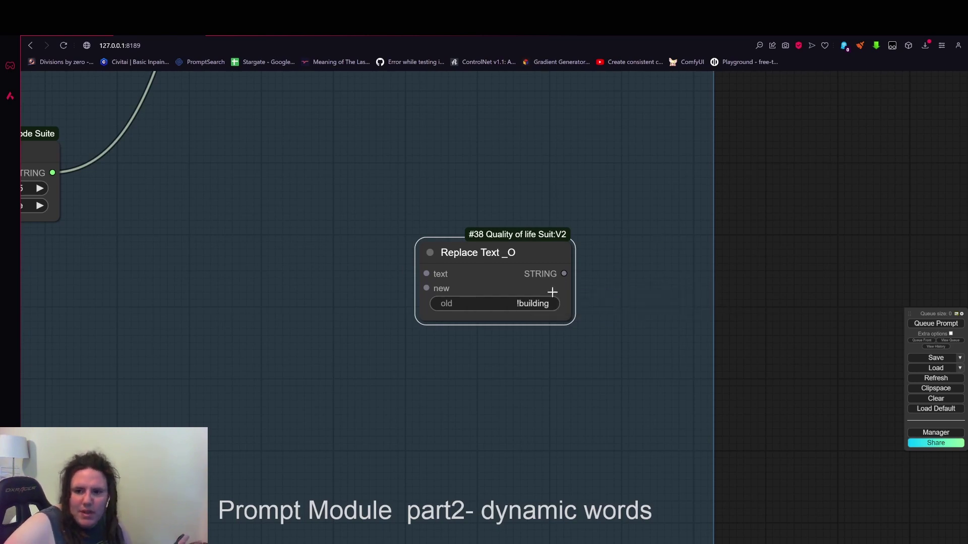
Duplicate the lowest green Text Multiline node with the place list and put the copy near the !building Replace Text node
scroll(465, 256, down, 2)
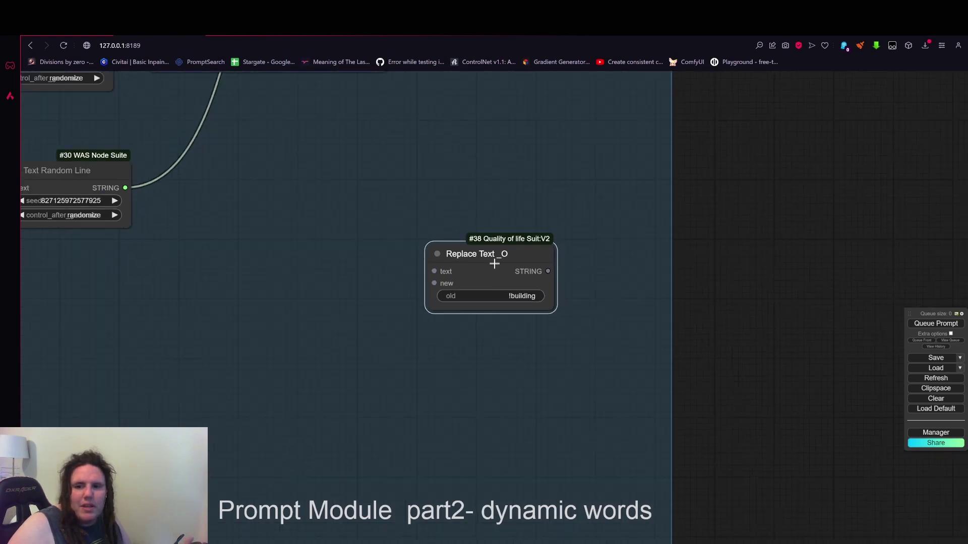
scroll(486, 263, up, 1)
drag(231, 309, 493, 271)
scroll(489, 272, down, 2)
scroll(493, 269, down, 2)
drag(290, 282, 536, 241)
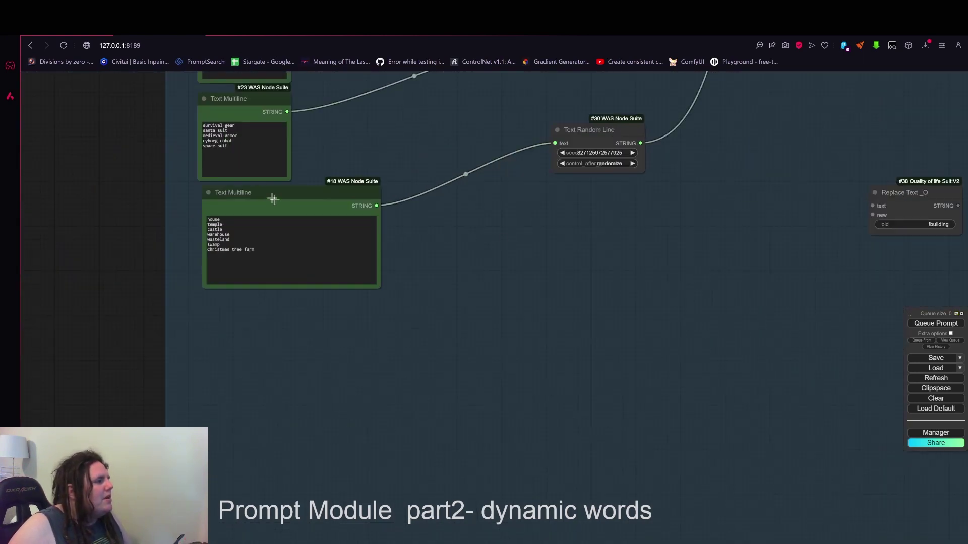
mouse_move(270, 197)
alt+mouse_down()
mouse_move(470, 227)
mouse_move(670, 227)
alt+mouse_up()
Connect the STRING output of the copied Text Multiline node to the new input of the !building Replace Text node
drag(610, 193, 141, 234)
scroll(239, 279, up, 2)
drag(286, 263, 370, 249)
scroll(368, 248, up, 5)
drag(427, 269, 480, 252)
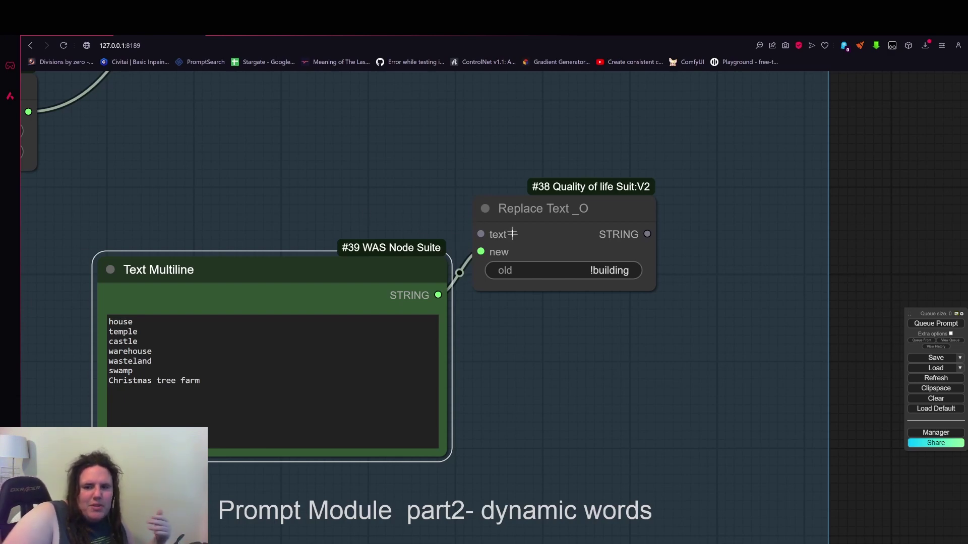
Move the !building Replace Text node and its Text Multiline node out of the group onto the empty canvas beside it
scroll(685, 227, down, 7)
drag(831, 234, 514, 231)
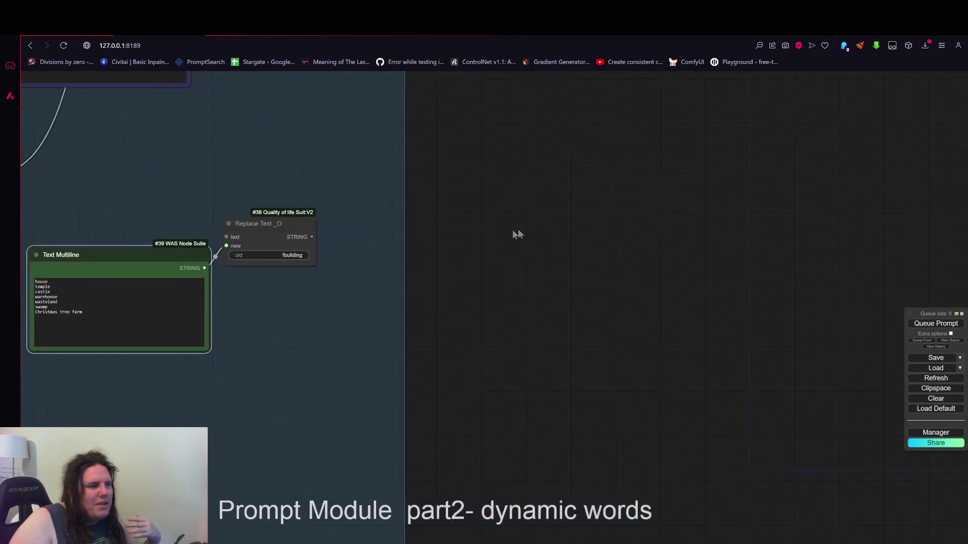
drag(257, 224, 685, 216)
drag(185, 253, 628, 248)
drag(698, 154, 640, 163)
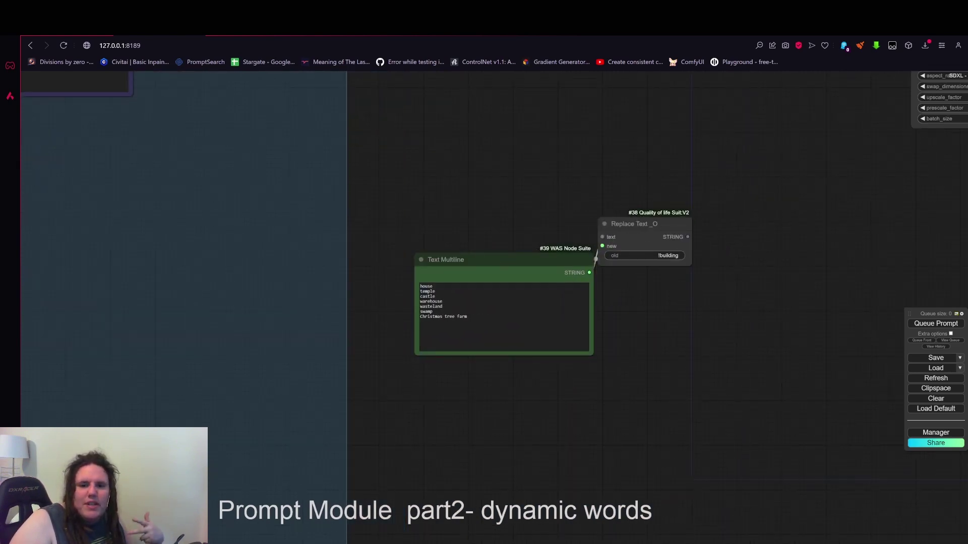
Replace wasteland, swamp and Christmas tree farm in the copied list with office building
scroll(619, 221, up, 1)
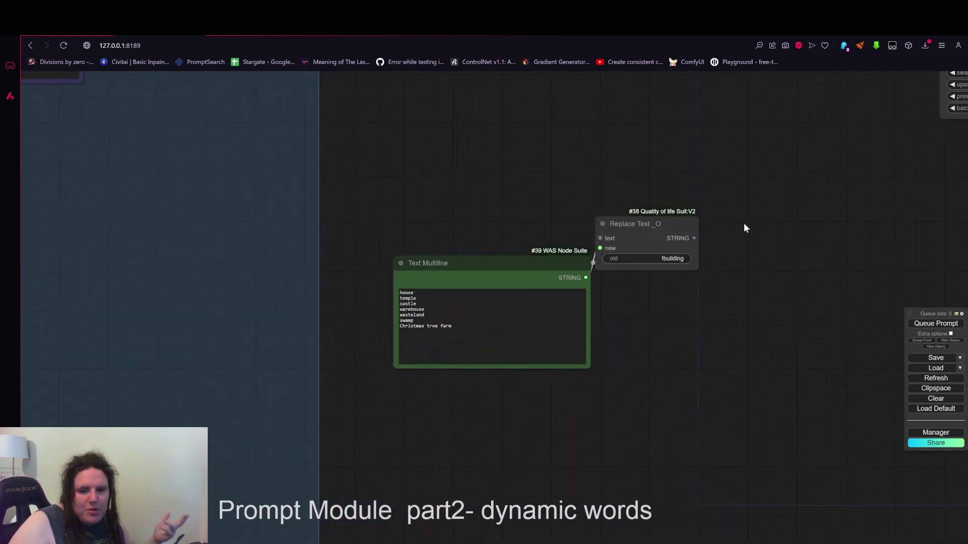
scroll(740, 234, down, 3)
drag(762, 244, 592, 232)
scroll(592, 231, up, 4)
drag(235, 317, 170, 305)
key(BackSpace)
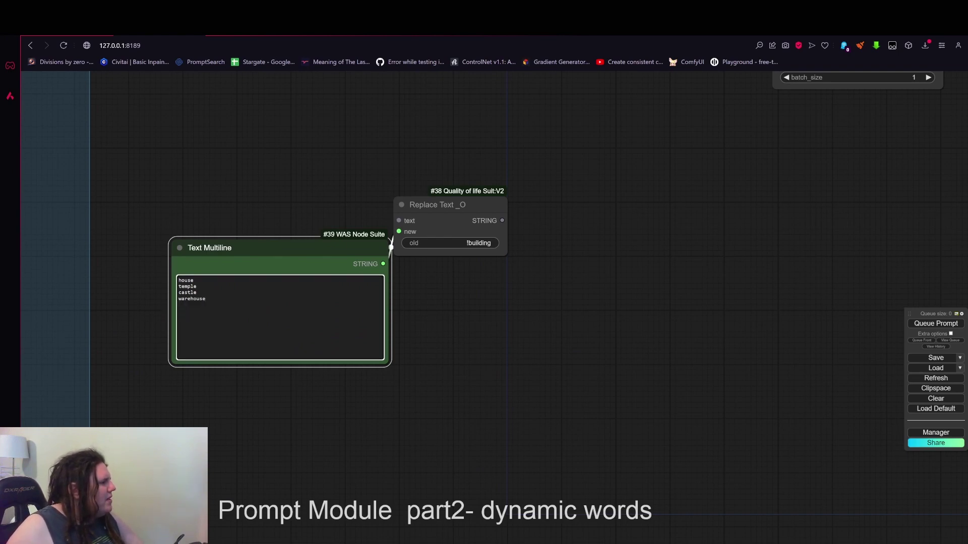
text(office building]\)
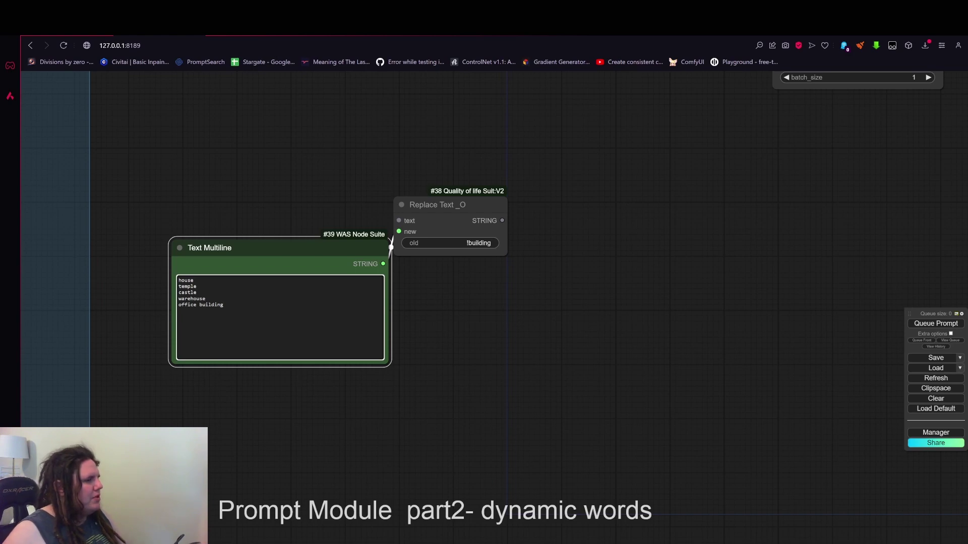
Move Replace Text up, duplicate the building list node above the original, and set the copy's text to "an oil painting of !building"
drag(441, 227, 470, 179)
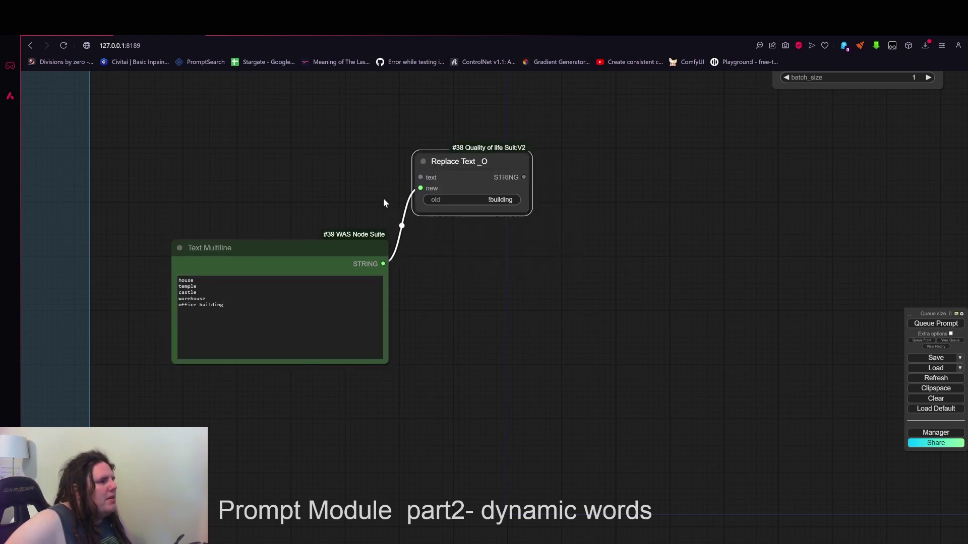
drag(385, 177, 509, 216)
alt+drag(452, 283, 393, 151)
mouse_move(298, 211)
mouse_down()
mouse_move(196, 171)
mouse_move(238, 185)
mouse_up()
text(a)
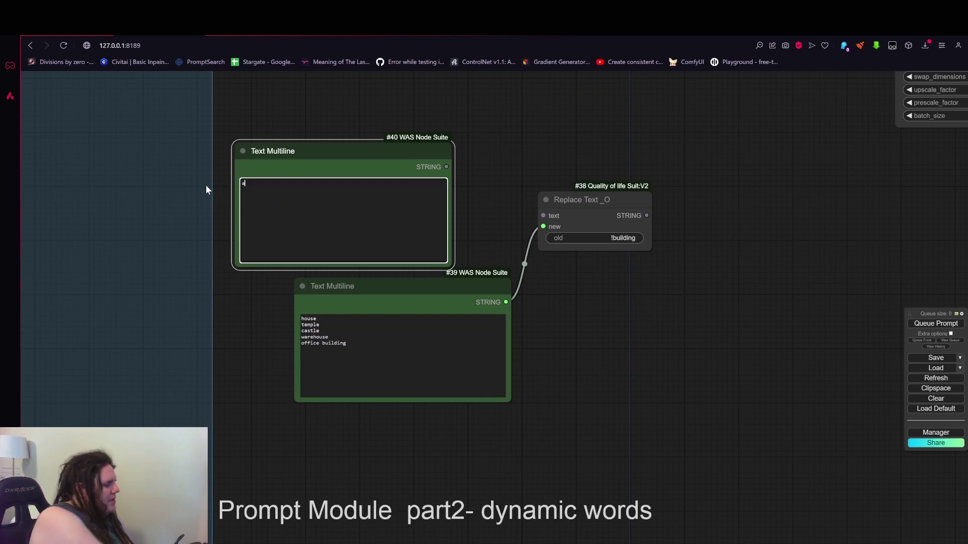
text(n oil painting of)
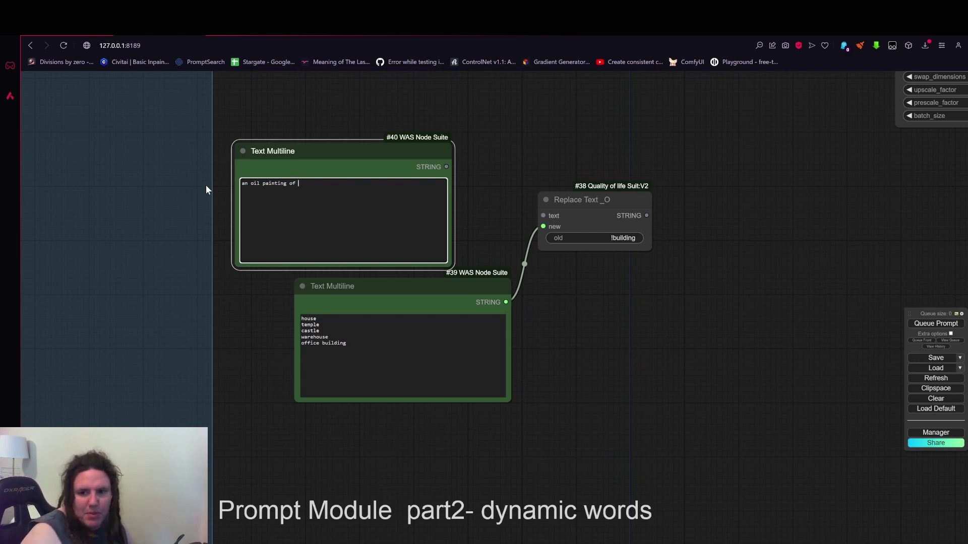
text( !)
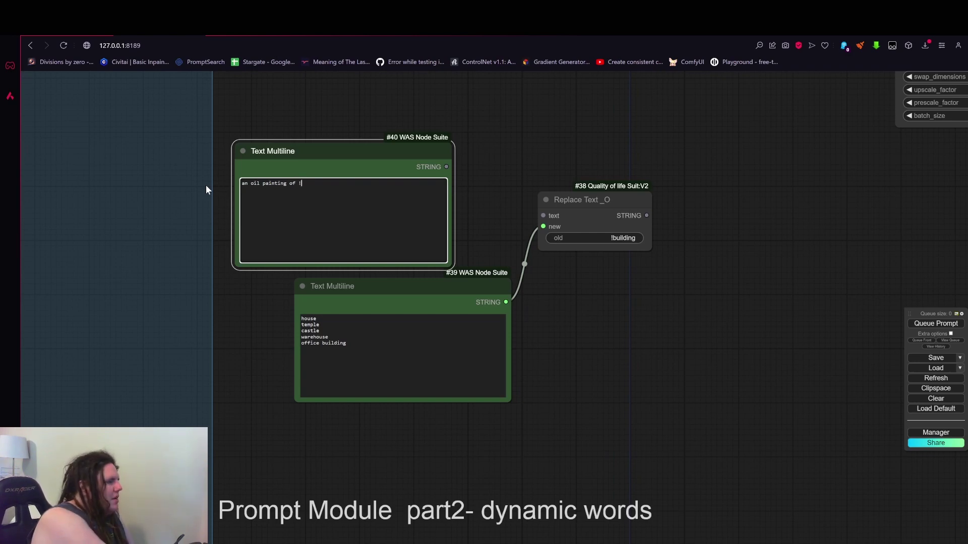
text(building)
Connect the oil painting node's STRING output to the text input of Replace Text and align the node above the building list
scroll(435, 143, up, 6)
drag(495, 203, 524, 191)
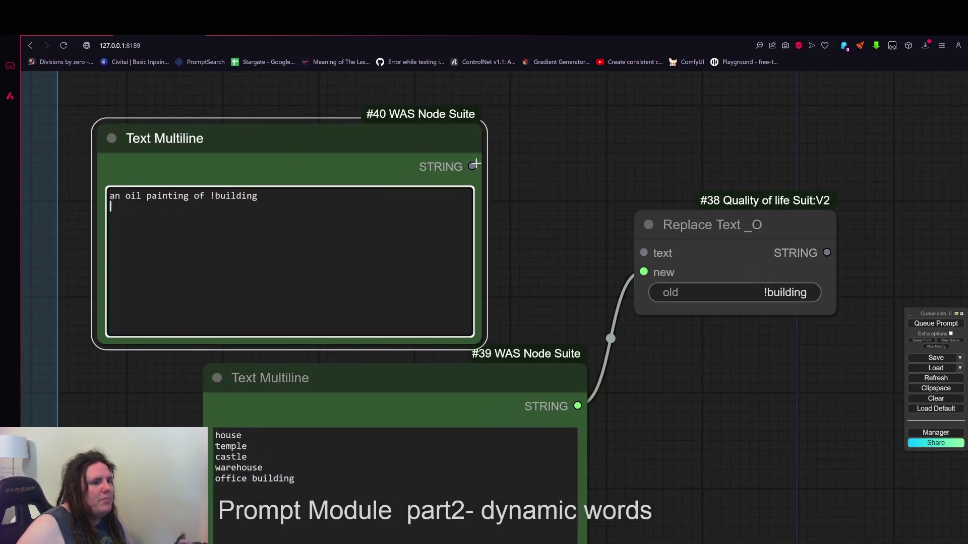
drag(470, 166, 644, 253)
drag(585, 302, 573, 282)
drag(434, 134, 549, 122)
scroll(588, 281, down, 3)
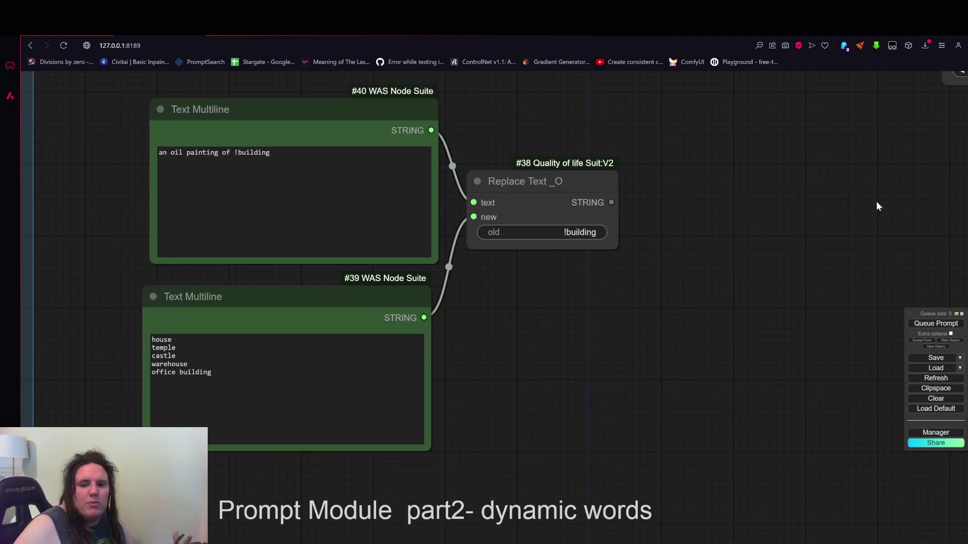
mouse_move(574, 188)
mouse_down()
mouse_move(607, 170)
mouse_move(583, 179)
mouse_up()
Lower the !building Replace Text node slightly and connect its STRING output to the Show Text node outside the group
scroll(663, 268, down, 2)
drag(547, 316, 570, 290)
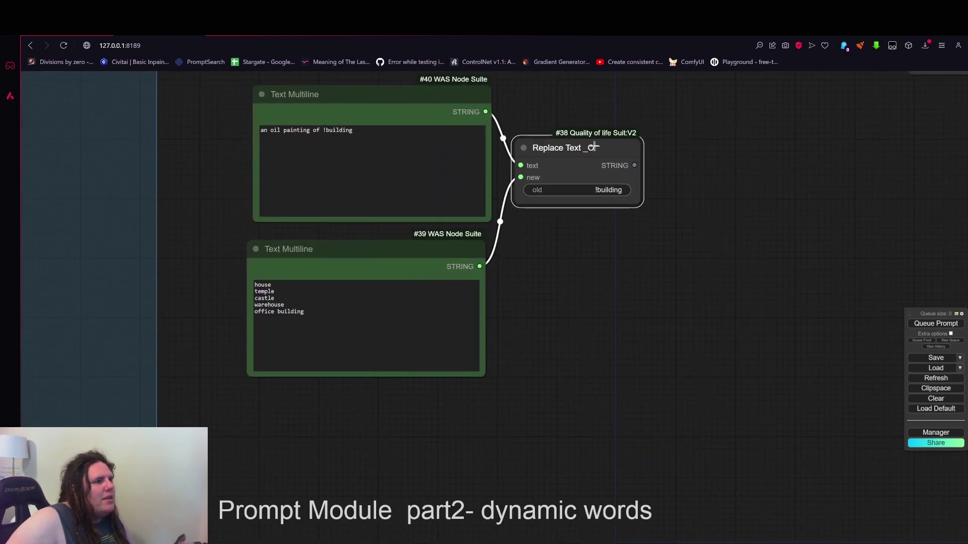
drag(755, 175, 739, 191)
scroll(739, 194, down, 5)
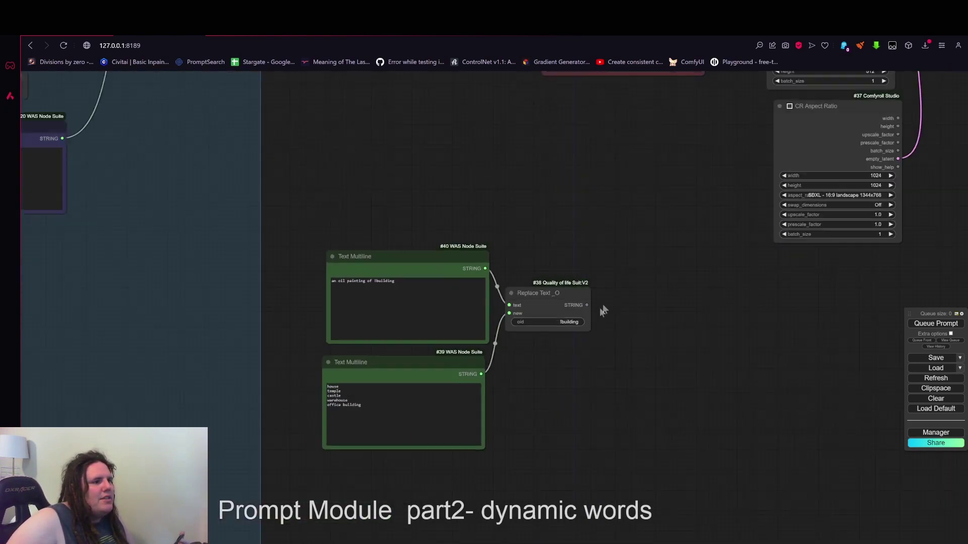
scroll(570, 304, down, 1)
drag(567, 304, 497, 176)
drag(524, 298, 554, 290)
drag(512, 243, 586, 366)
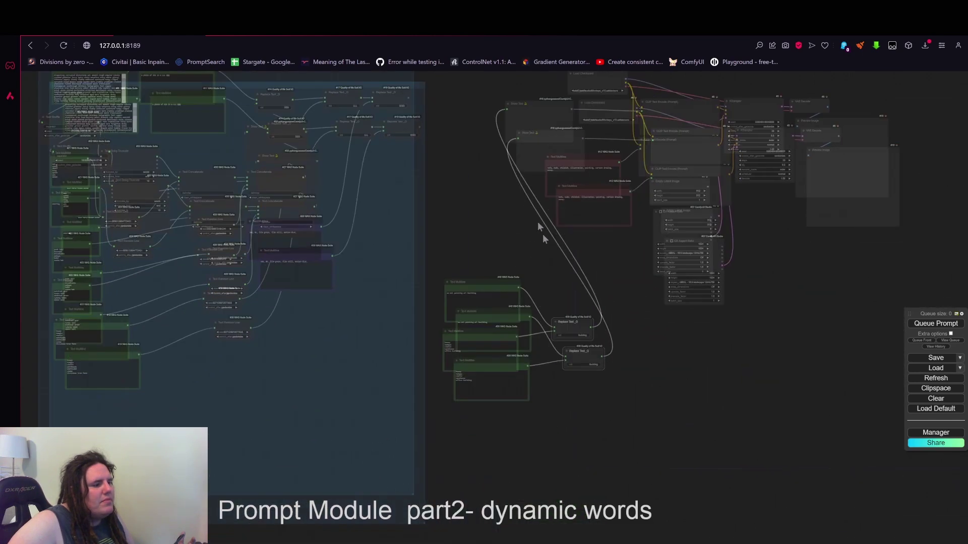
scroll(535, 216, up, 9)
drag(492, 218, 544, 199)
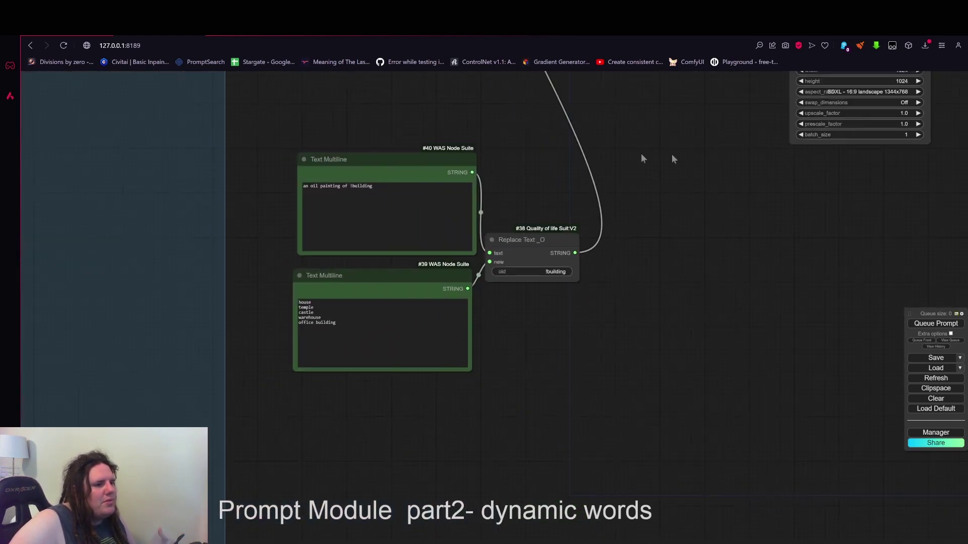
drag(759, 204, 801, 203)
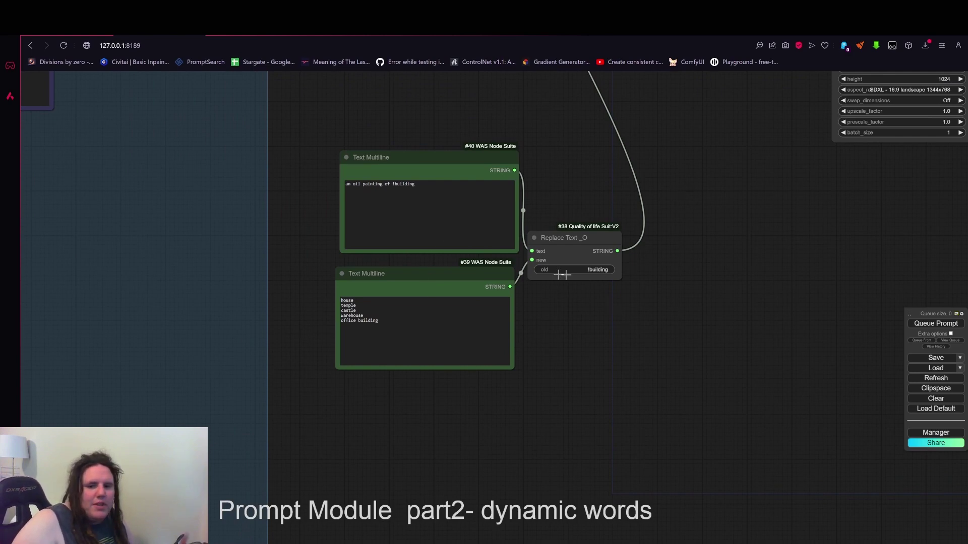
scroll(553, 283, up, 4)
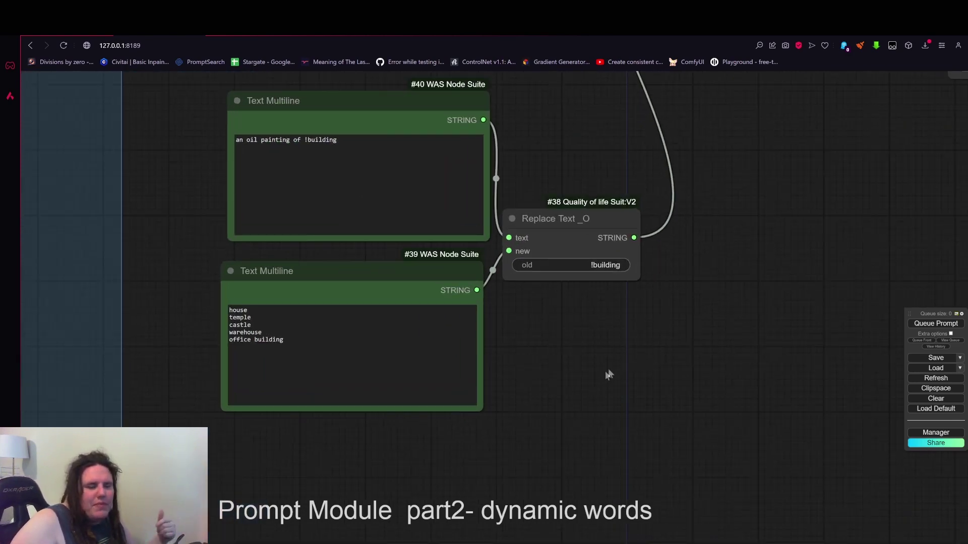
scroll(605, 378, down, 3)
click(574, 238)
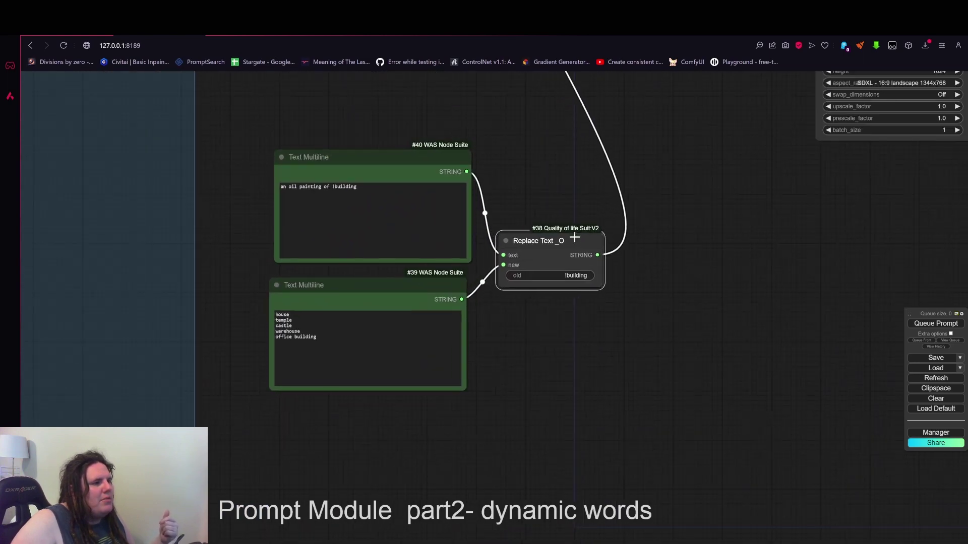
Spread out the oil painting, building list and !building Replace Text nodes, leaving room between the list and Replace Text
drag(574, 238, 574, 240)
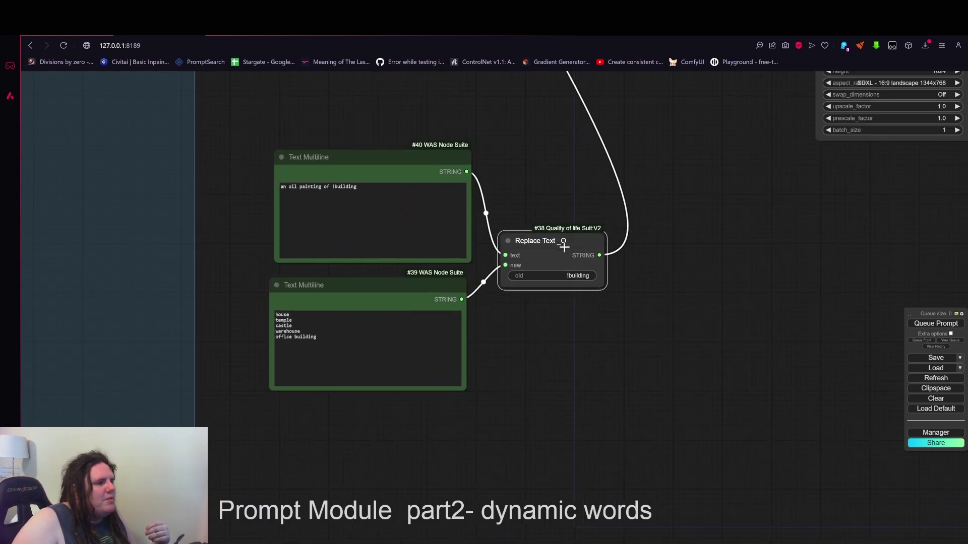
drag(552, 268, 596, 247)
drag(413, 285, 369, 309)
drag(451, 348, 625, 202)
drag(546, 162, 501, 178)
drag(599, 202, 559, 280)
drag(773, 145, 778, 200)
Paste a Replace Text copy between the building list and the original, wiring list STRING to its text and its STRING to the original's new
key(ctrl+v)
drag(507, 274, 564, 303)
drag(599, 293, 579, 283)
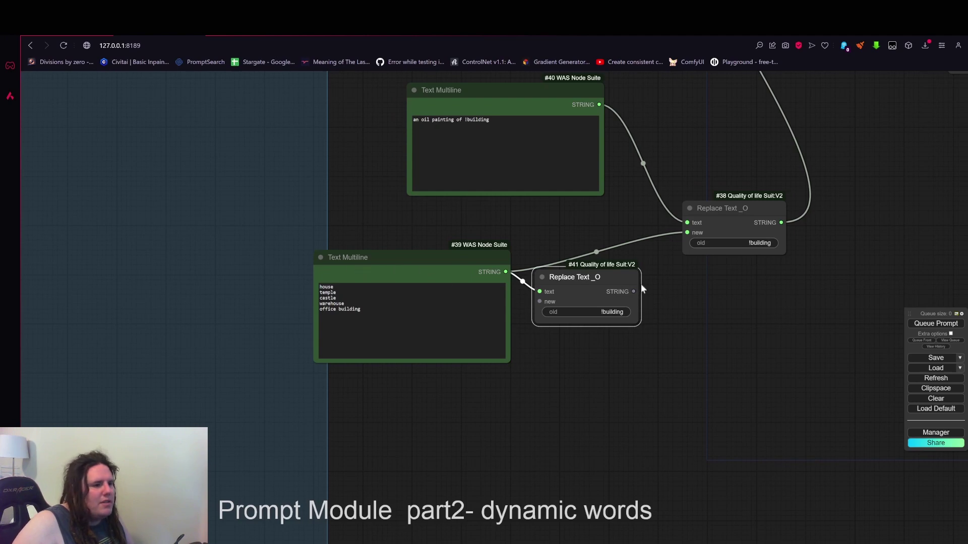
drag(634, 292, 623, 243)
drag(439, 250, 374, 245)
drag(581, 243, 543, 248)
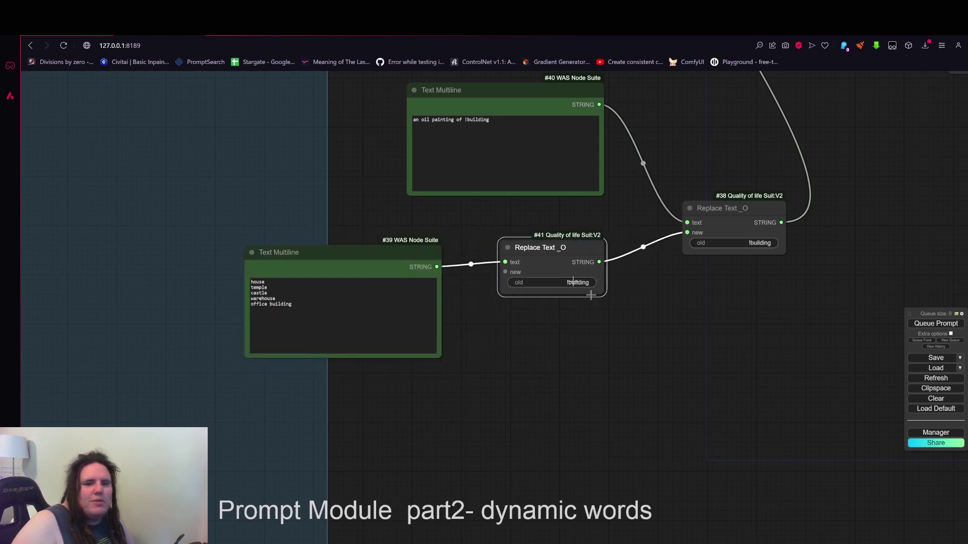
Align the copied Replace Text node beside the building list and add !houseinterior after house in the list
drag(559, 254, 569, 250)
scroll(549, 301, up, 1)
drag(580, 375, 628, 329)
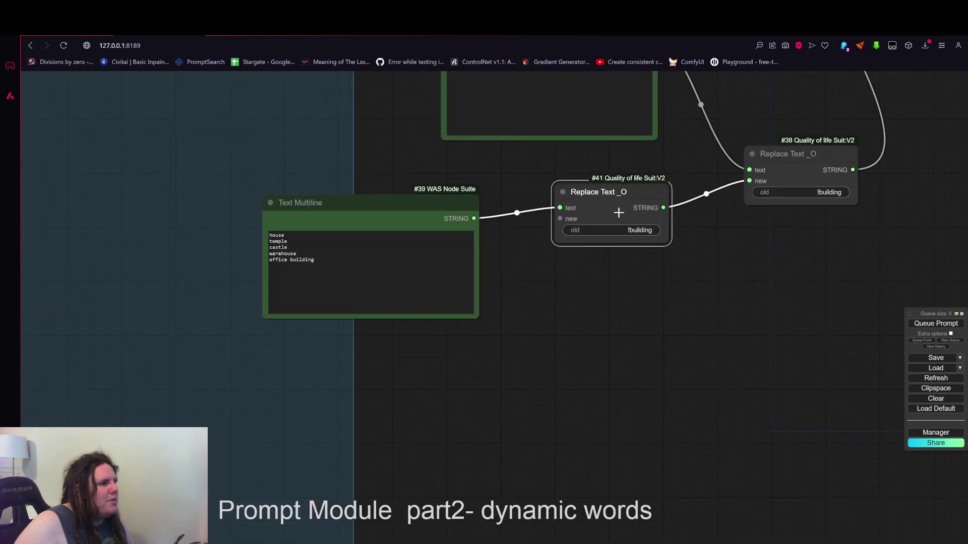
drag(608, 211, 554, 221)
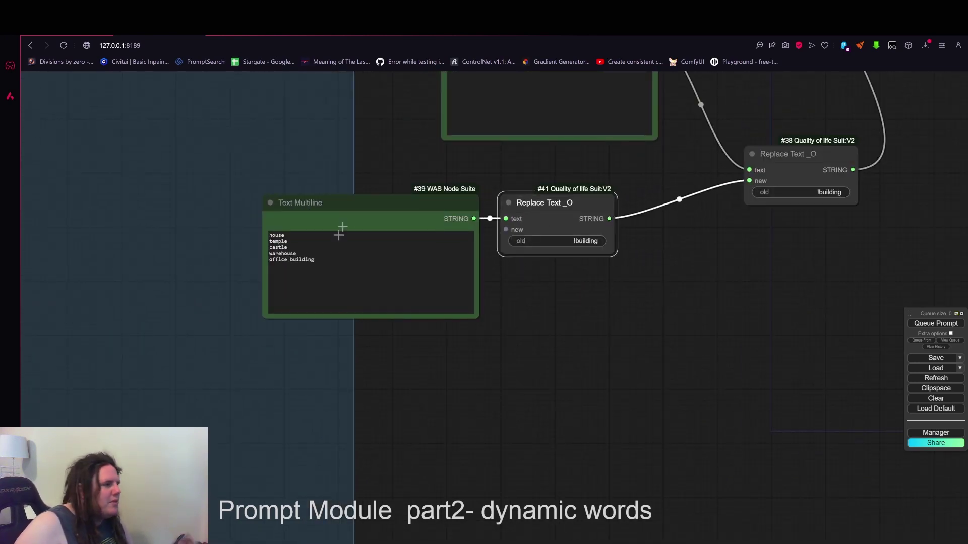
click(288, 247)
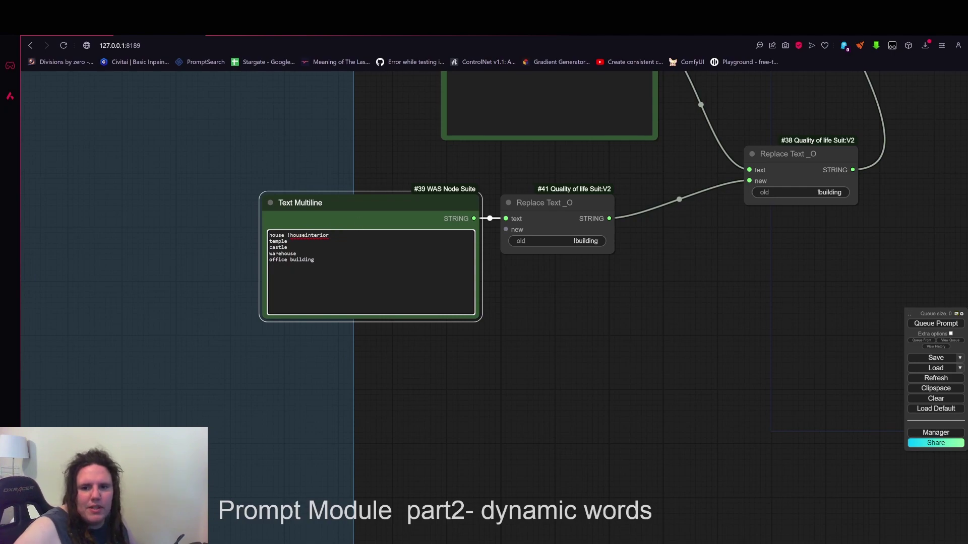
Move the copied Replace Text node away from the building list and set its old value to !houseinterior
scroll(264, 212, up, 9)
drag(471, 123, 278, 107)
scroll(298, 141, down, 2)
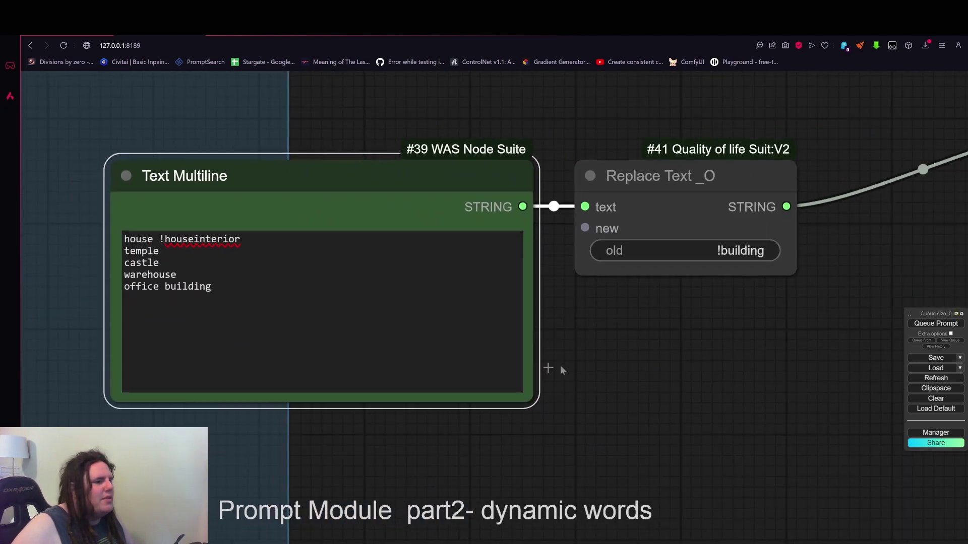
drag(626, 368, 460, 328)
scroll(555, 308, down, 3)
drag(496, 189, 665, 189)
click(722, 239)
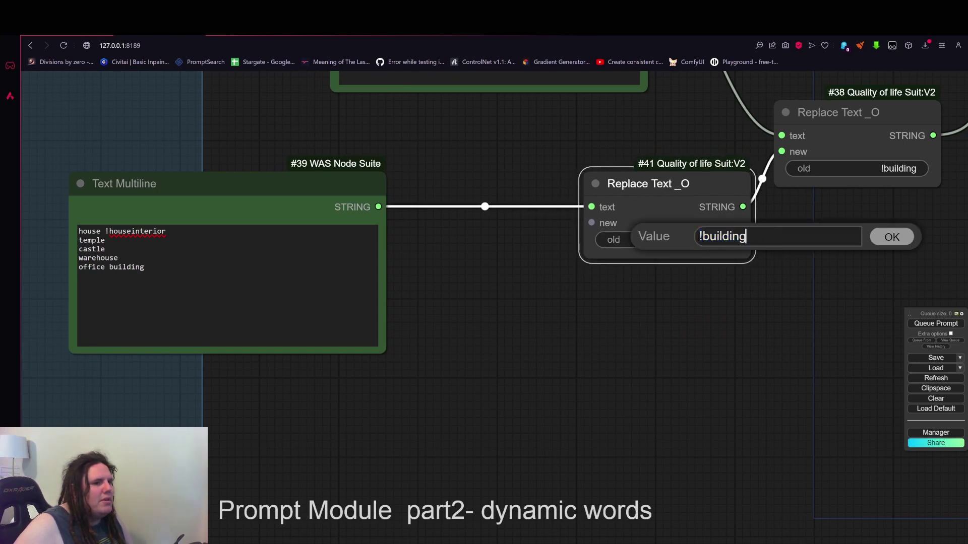
text(!houseinterior)
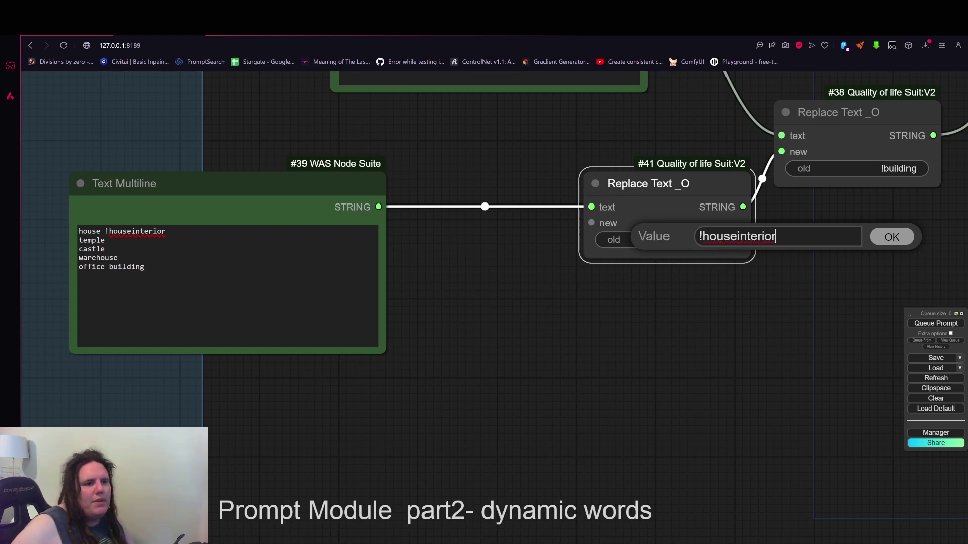
click(898, 241)
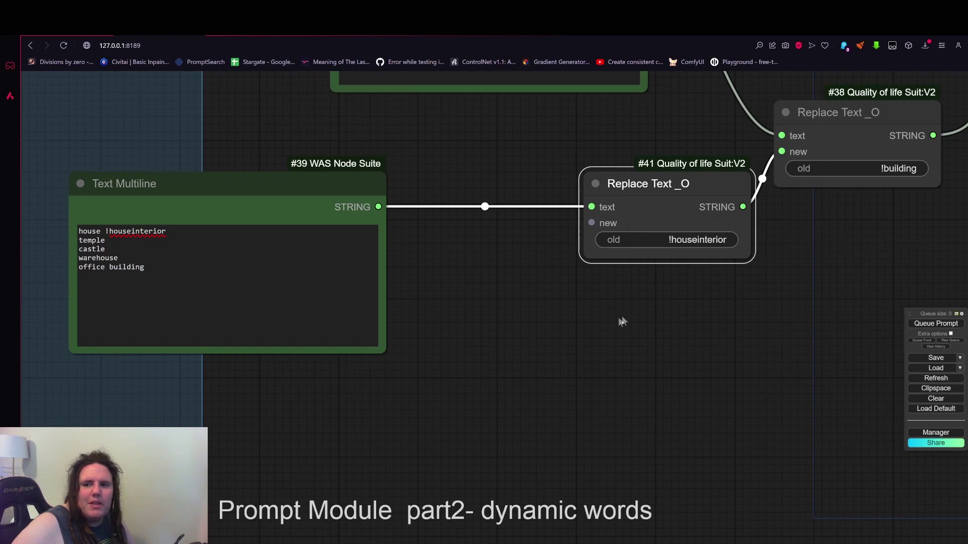
Duplicate the building list node below the original and replace the copy's text with couch, dining table and chairs on separate lines
drag(569, 426, 574, 368)
scroll(534, 372, down, 2)
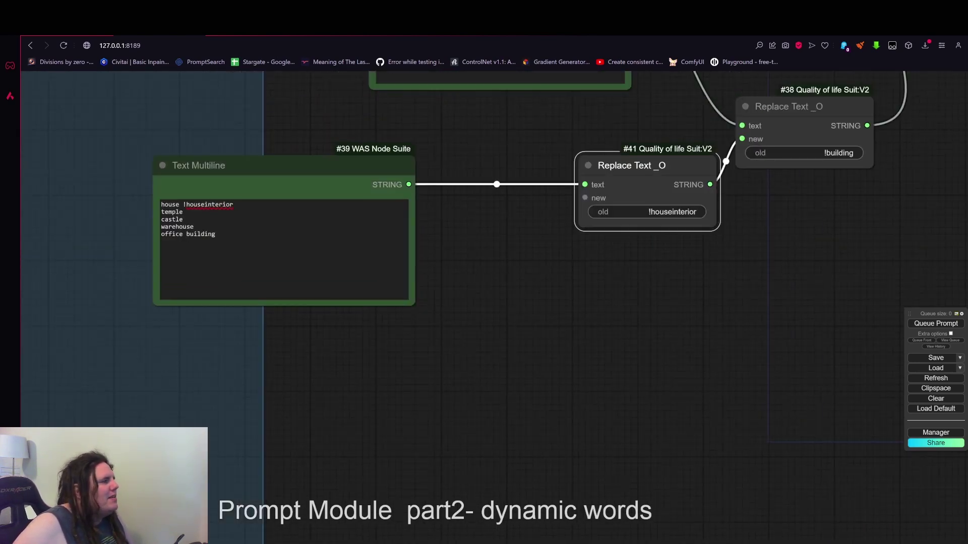
drag(302, 180, 309, 339)
drag(243, 422, 175, 382)
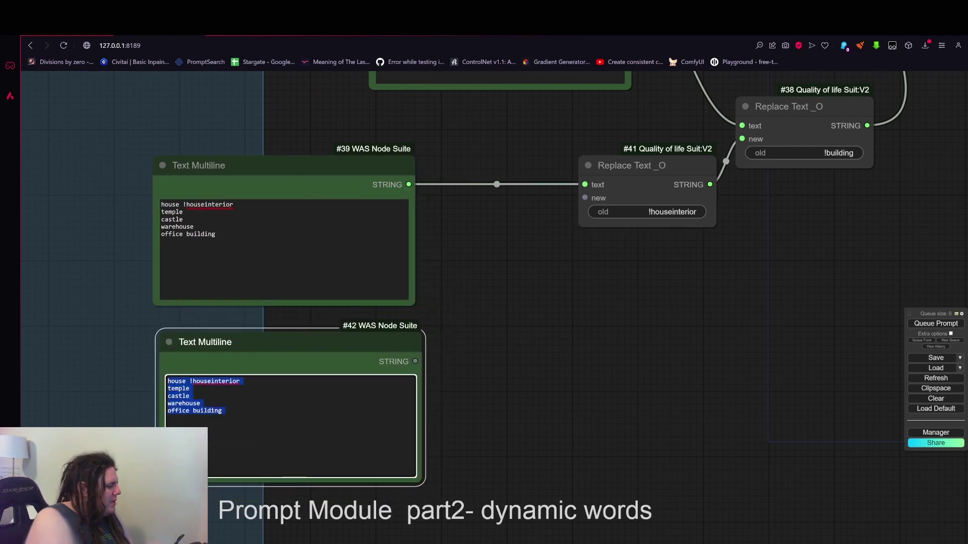
text(co)
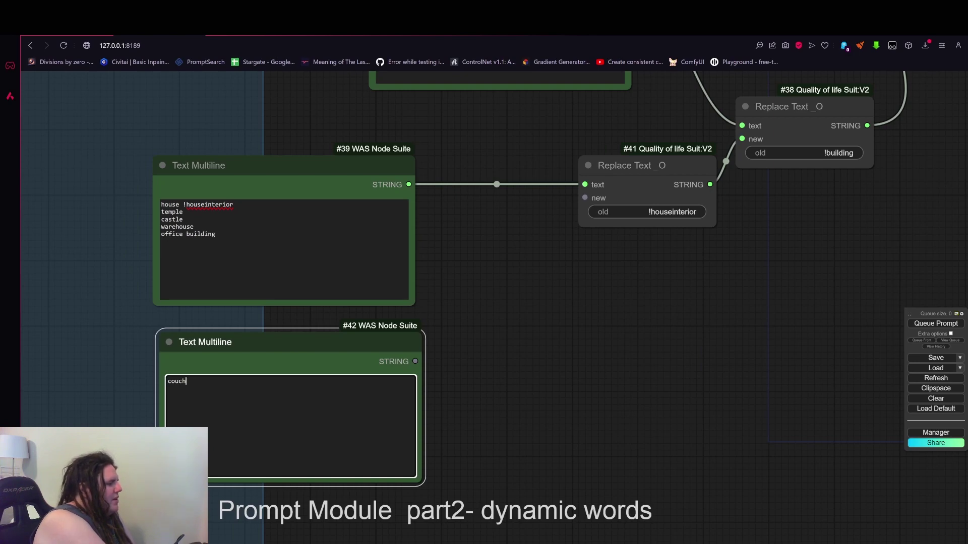
text(uch)
key(Return)
text(dining table)
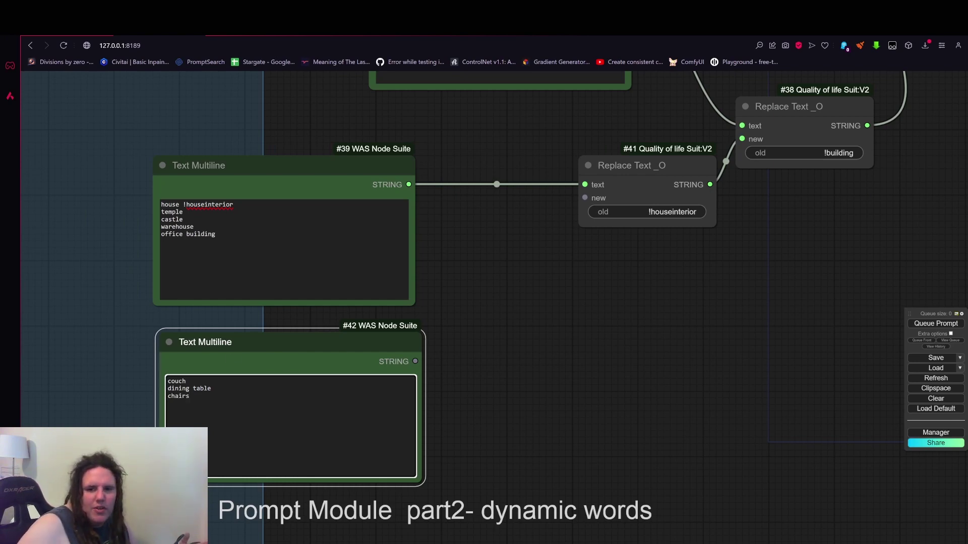
Align the furniture list under the building list and connect its STRING output to the new input of the !houseinterior Replace Text node
drag(244, 349, 283, 348)
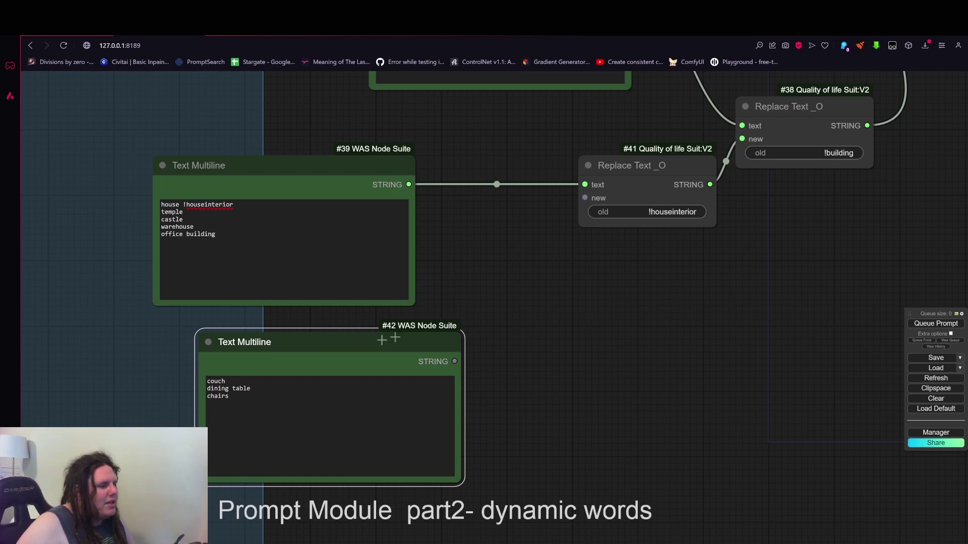
drag(372, 341, 330, 333)
click(218, 375)
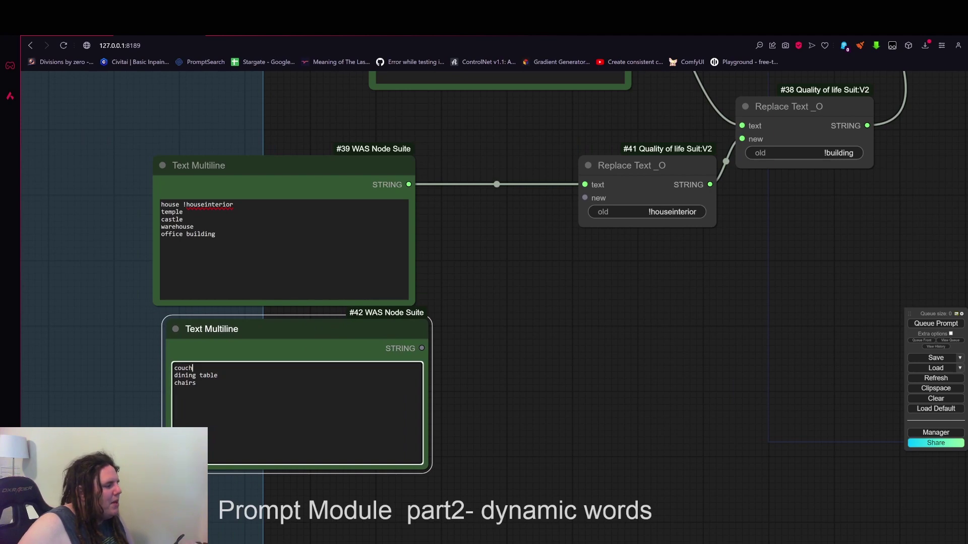
key(Up)
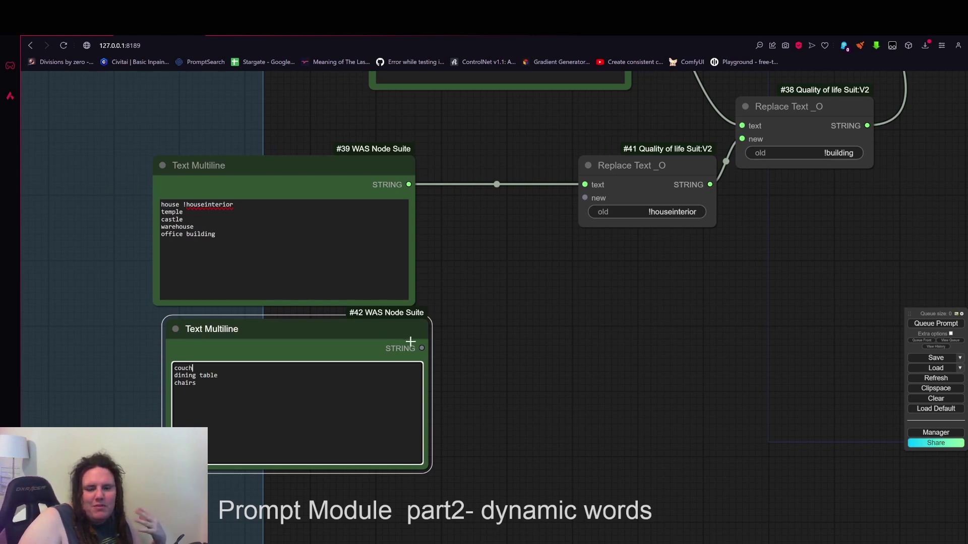
mouse_move(324, 346)
mouse_down()
mouse_move(302, 350)
mouse_move(312, 348)
mouse_up()
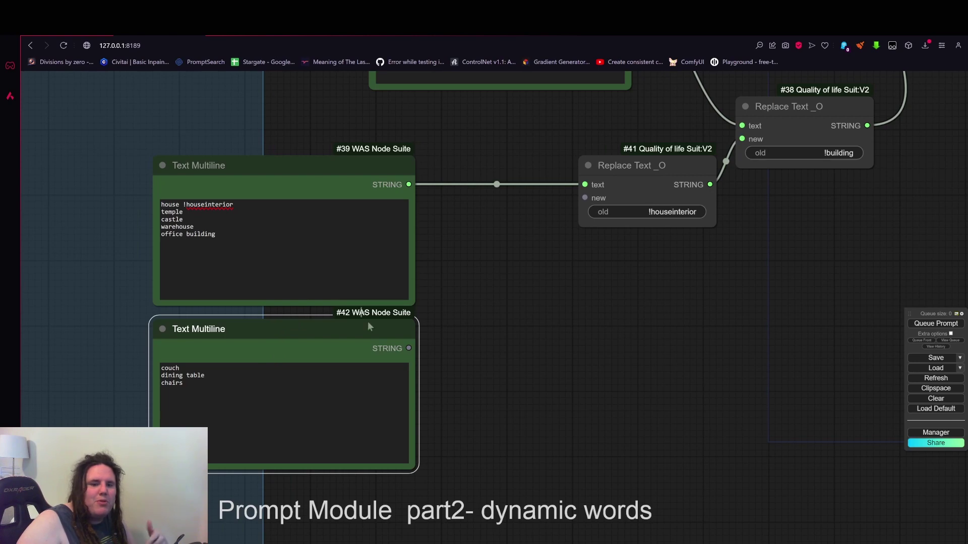
drag(409, 348, 583, 198)
drag(633, 172, 504, 185)
Examine how the oil painting prompt, building list and furniture list feed the !houseinterior and !building Replace Text nodes
drag(582, 291, 576, 331)
scroll(539, 365, down, 5)
scroll(476, 146, up, 5)
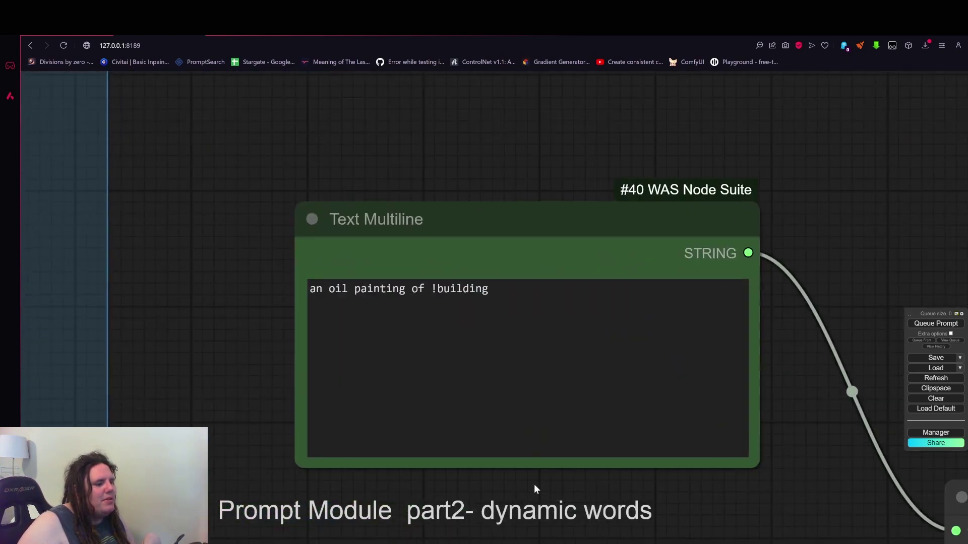
drag(534, 485, 627, 164)
drag(484, 241, 717, 151)
scroll(673, 166, down, 2)
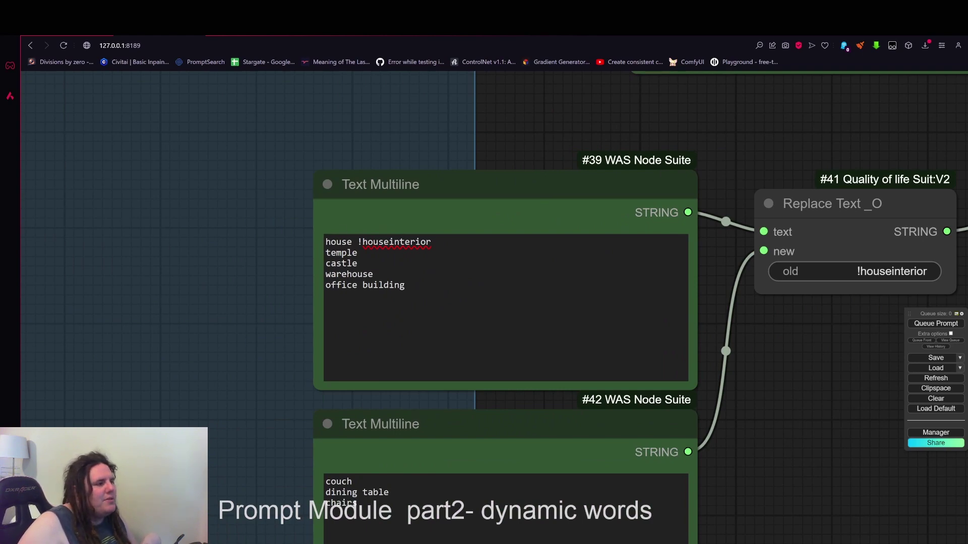
scroll(637, 215, down, 3)
click(711, 179)
scroll(663, 201, up, 2)
scroll(691, 211, down, 1)
drag(689, 277, 690, 238)
click(419, 300)
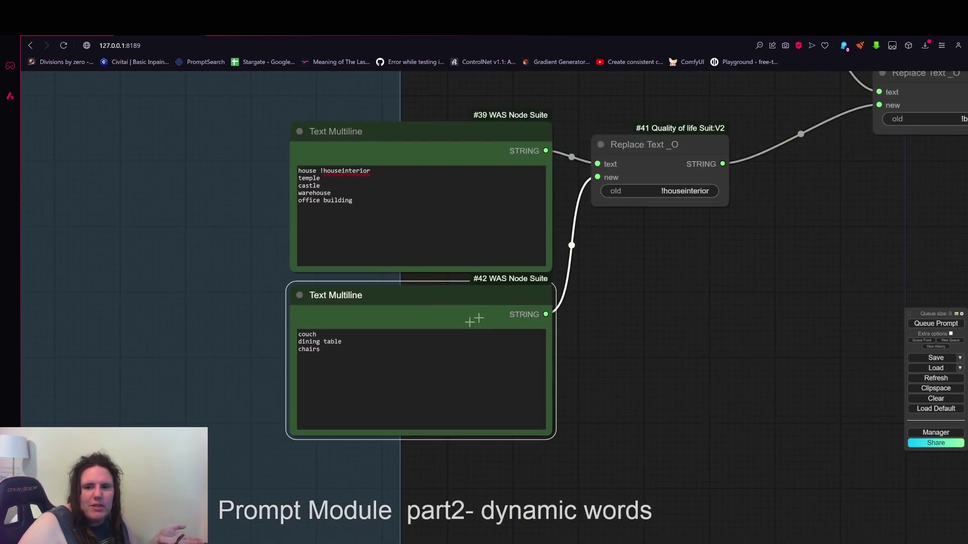
scroll(606, 267, down, 1)
scroll(693, 288, up, 1)
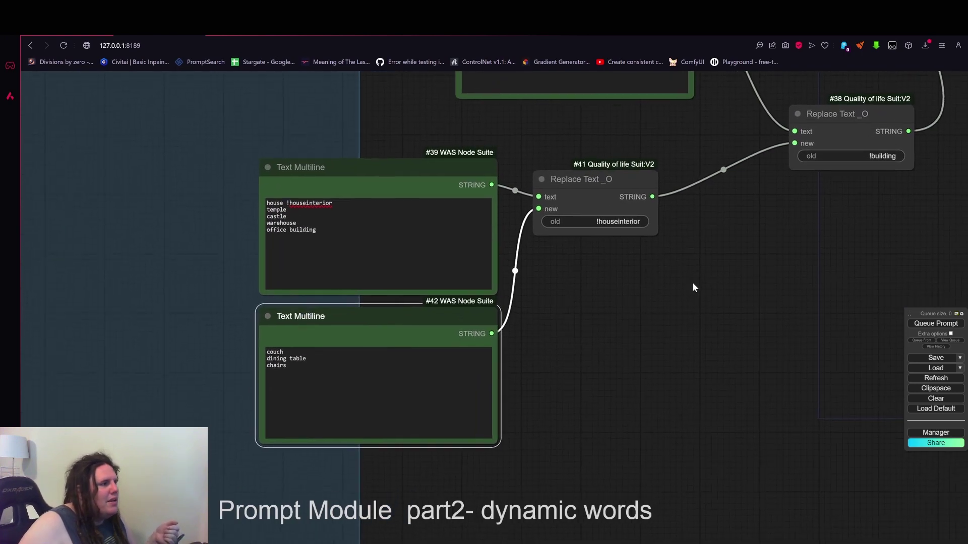
Lower the furniture list node slightly and add !templeinterior after temple in the building list
click(287, 209)
drag(333, 203, 300, 203)
click(288, 210)
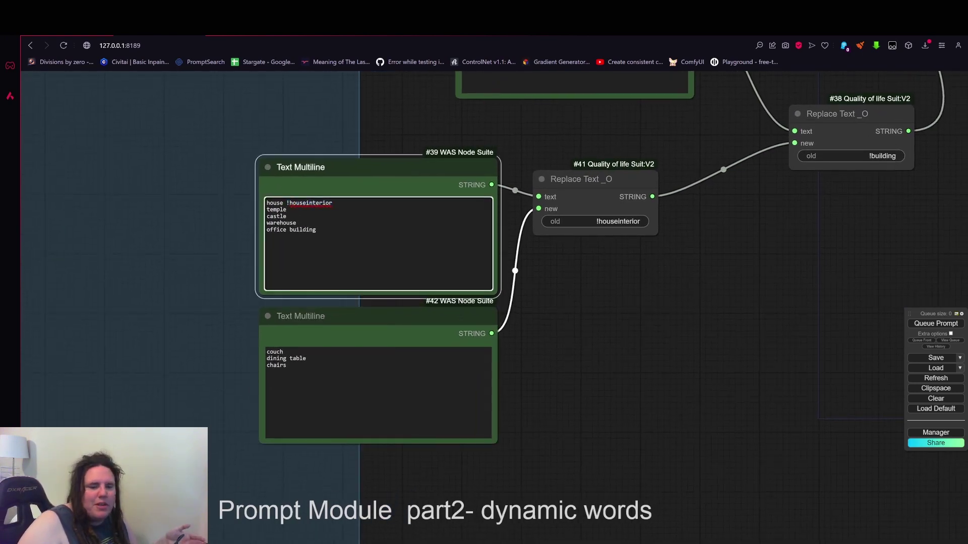
drag(345, 335, 330, 360)
click(298, 209)
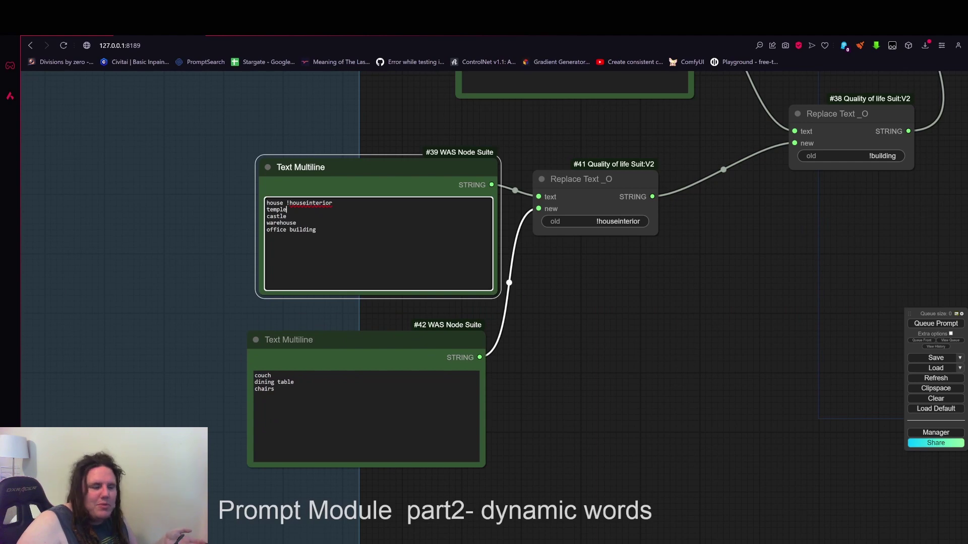
click(289, 209)
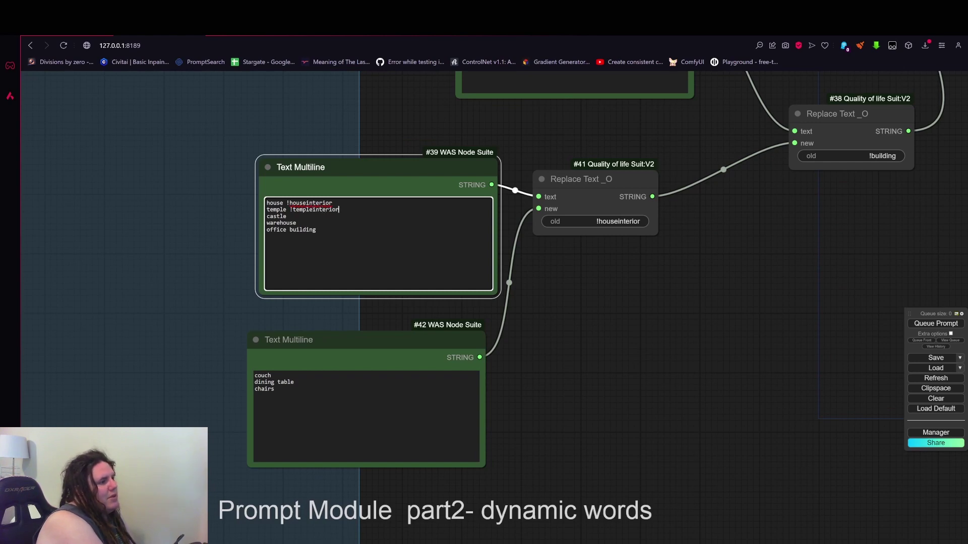
Duplicate the !houseinterior Replace Text node and chain the copy between the original's STRING output and the !building node's new input
drag(615, 178, 697, 273)
drag(685, 158, 579, 206)
mouse_move(713, 279)
mouse_down()
mouse_move(740, 239)
mouse_move(742, 213)
mouse_up()
drag(646, 215, 663, 250)
drag(777, 250, 794, 143)
drag(701, 268, 705, 220)
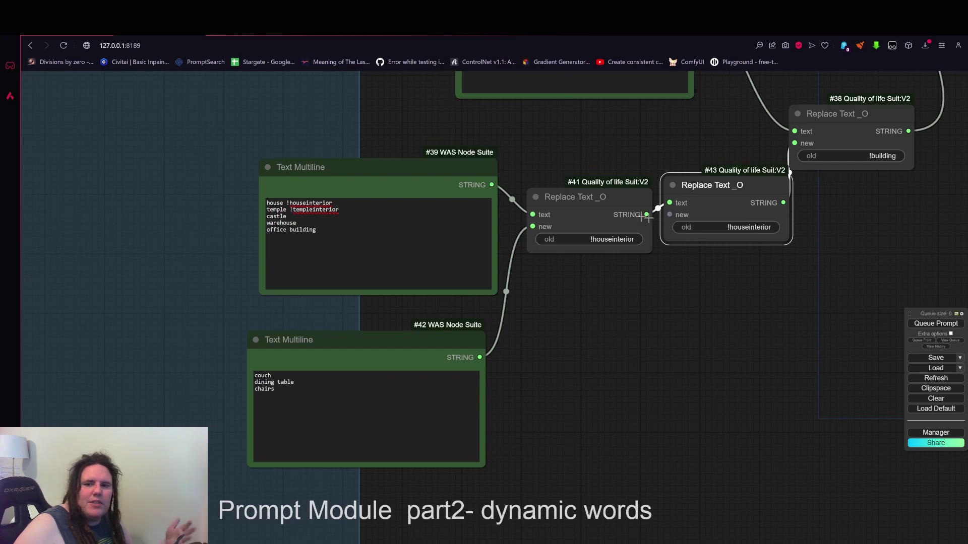
Align the furniture list under the building list, duplicate it below, and set the copy's lines to altar, statue and evil priests
drag(394, 347, 406, 324)
drag(525, 383, 523, 291)
mouse_move(414, 224)
mouse_down()
mouse_move(426, 344)
mouse_move(398, 372)
mouse_up()
drag(291, 428, 256, 406)
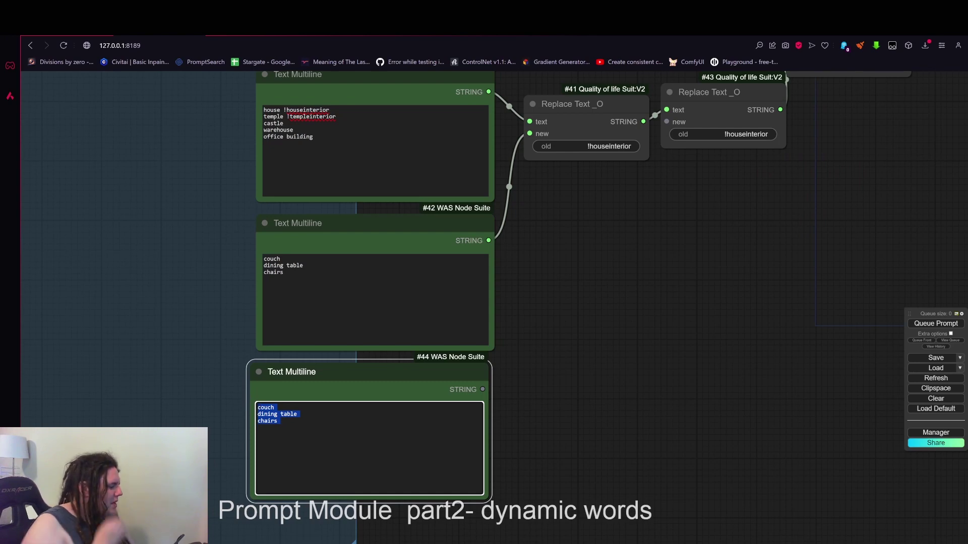
text(altar)
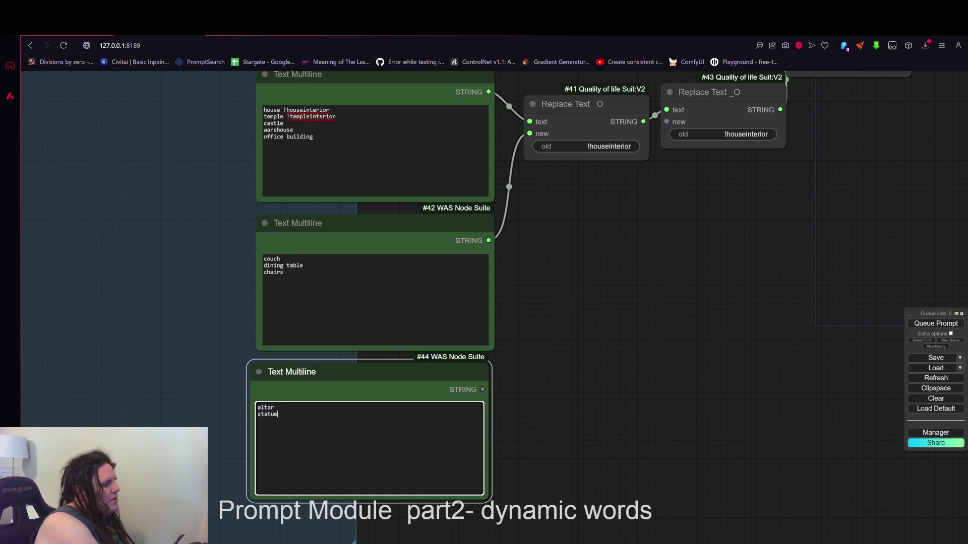
text(evil priests)
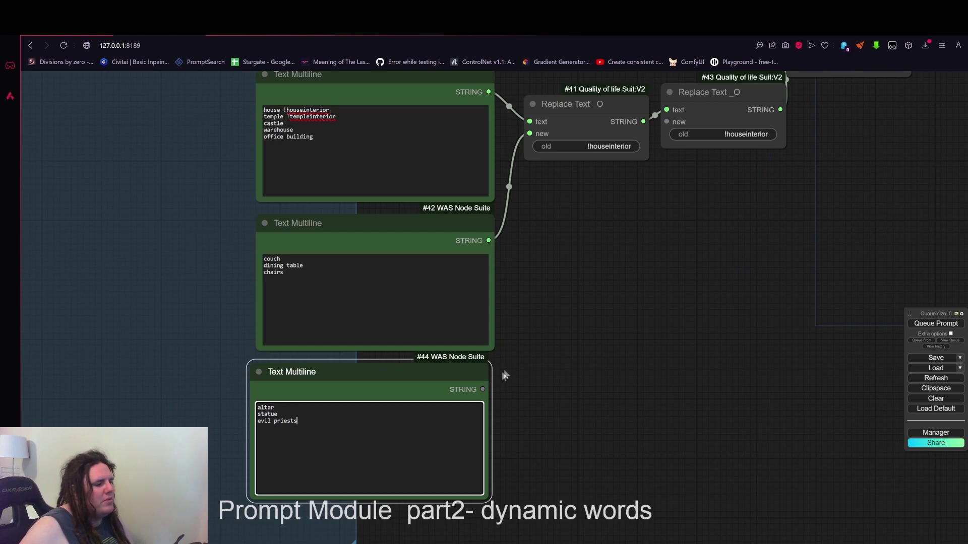
Connect the altar list's STRING output to the second !houseinterior Replace Text node's new input and shift the building and furniture lists left
drag(543, 352, 474, 386)
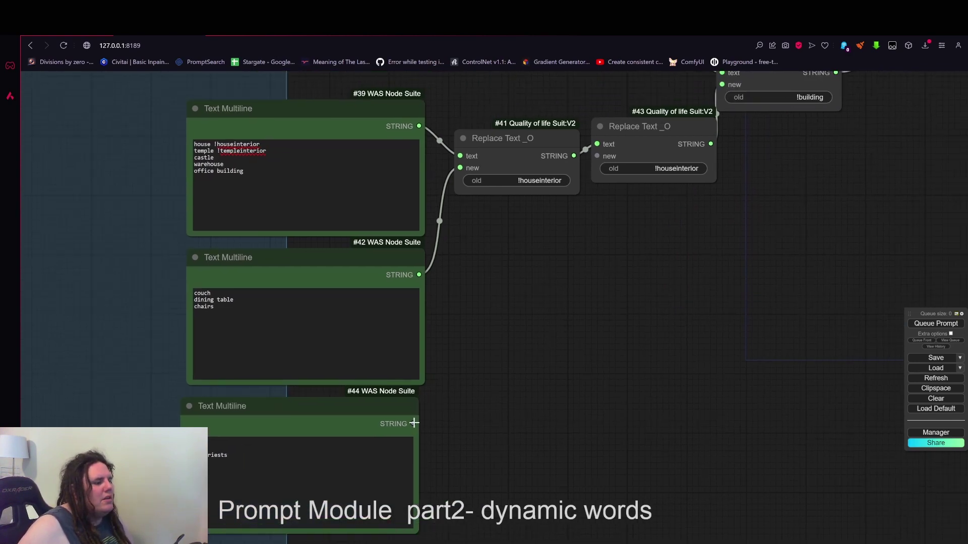
drag(414, 423, 653, 168)
scroll(529, 201, down, 1)
drag(353, 130, 300, 114)
mouse_move(463, 234)
mouse_down()
mouse_move(359, 235)
mouse_move(481, 240)
mouse_up()
drag(354, 263, 256, 252)
Duplicate the lowest Text Random Line node from the existing group and place the copy between the building list and the first Replace Text
scroll(403, 266, down, 5)
drag(468, 270, 654, 394)
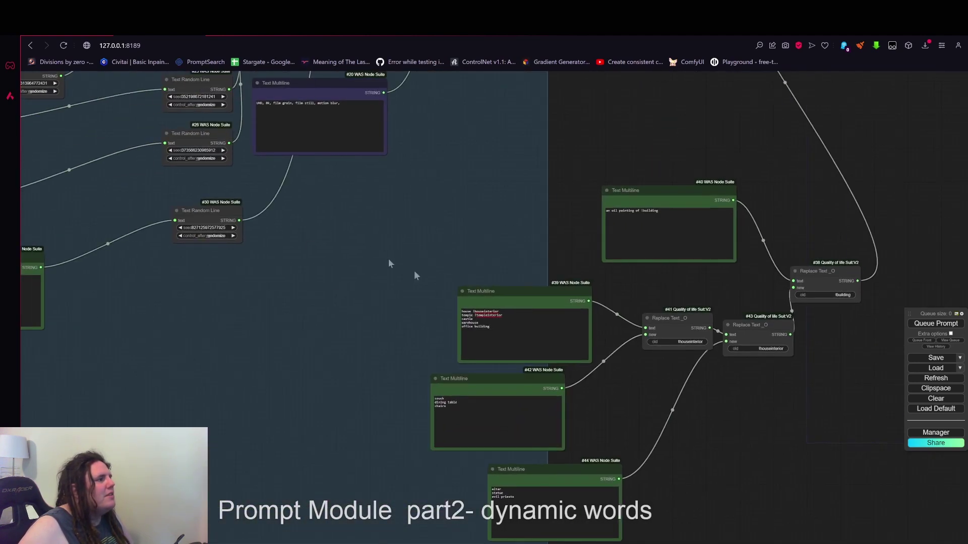
mouse_move(197, 214)
alt+mouse_down()
mouse_move(572, 245)
mouse_move(614, 265)
alt+mouse_up()
drag(502, 294, 469, 284)
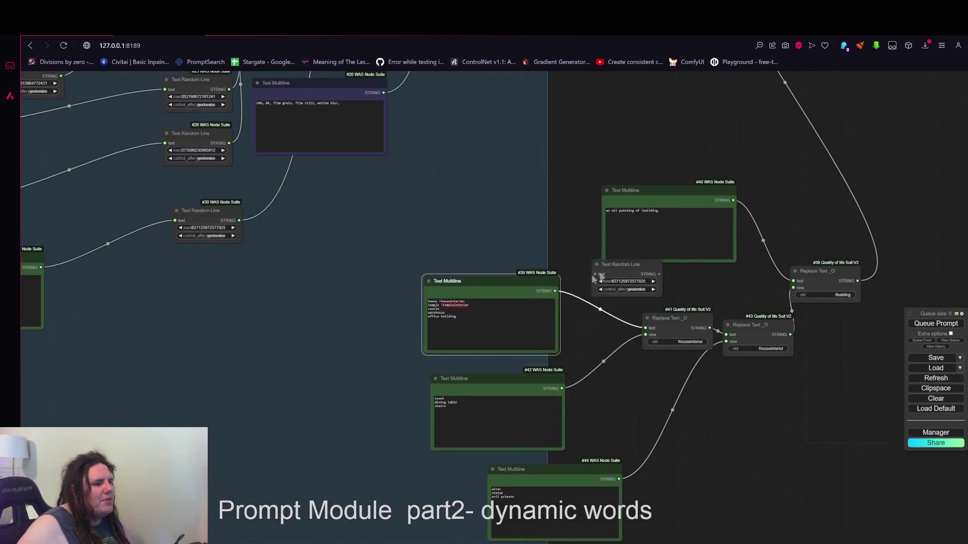
drag(602, 272, 584, 289)
drag(563, 344, 437, 320)
scroll(437, 320, up, 6)
Route the building list through the copied Text Random Line node into the first !houseinterior Replace Text's text input, and tidy both nodes
drag(423, 229, 464, 229)
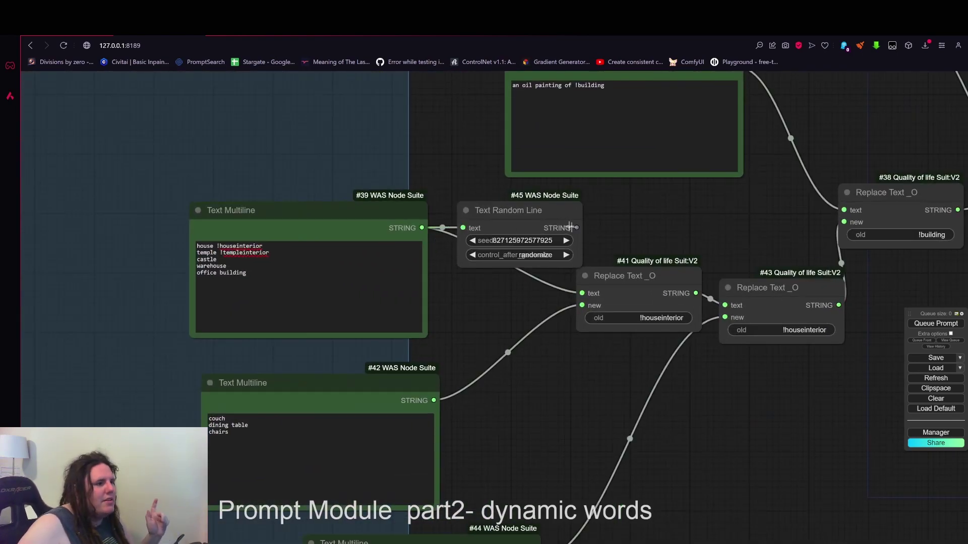
drag(590, 228, 580, 293)
drag(528, 219, 490, 225)
drag(378, 225, 331, 225)
drag(453, 224, 432, 225)
Duplicate Text Random Line beside the furniture list and route the list through it into the first !houseinterior Replace Text's new input
drag(468, 346, 475, 260)
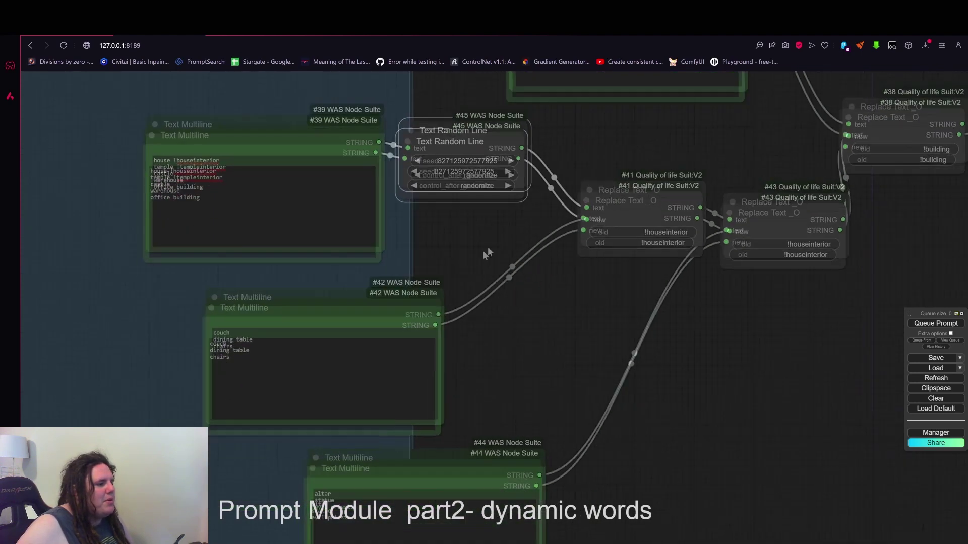
mouse_move(415, 295)
mouse_down()
mouse_move(334, 277)
mouse_move(349, 276)
mouse_up()
alt+drag(450, 139, 462, 294)
drag(374, 296, 420, 301)
drag(533, 301, 586, 219)
drag(502, 281, 478, 262)
Duplicate Text Random Line beside the altar list and route the list through it into the second !houseinterior Replace Text's new input
mouse_move(578, 321)
mouse_down()
mouse_move(531, 277)
mouse_move(529, 234)
mouse_up()
alt+drag(413, 181, 602, 351)
drag(490, 387, 561, 358)
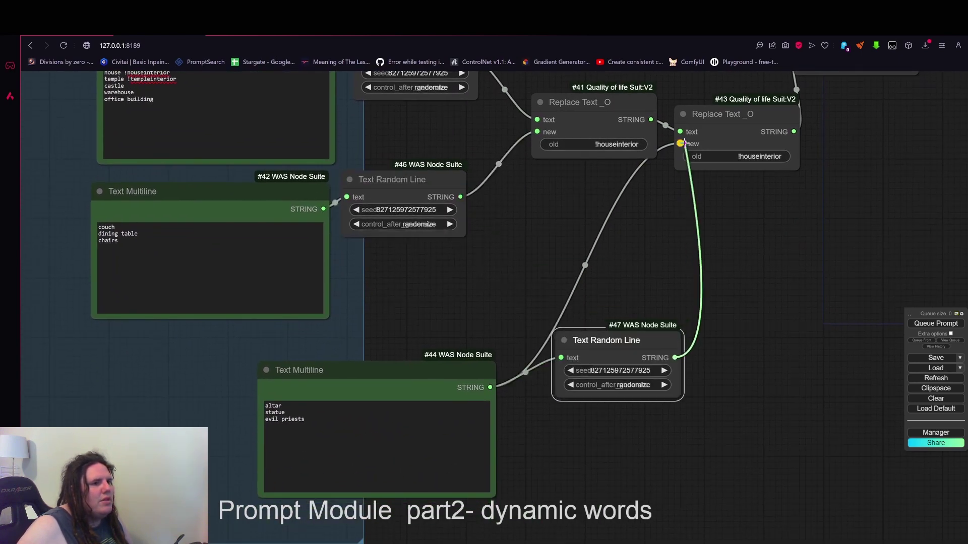
drag(683, 142, 681, 144)
Delete the castle, warehouse and office building lines from the building list, and move the altar list directly beneath the furniture list
scroll(621, 303, down, 4)
mouse_move(508, 386)
mouse_down()
mouse_move(496, 363)
mouse_move(504, 371)
mouse_up()
drag(512, 326, 614, 323)
drag(297, 214, 255, 203)
key(BackSpace)
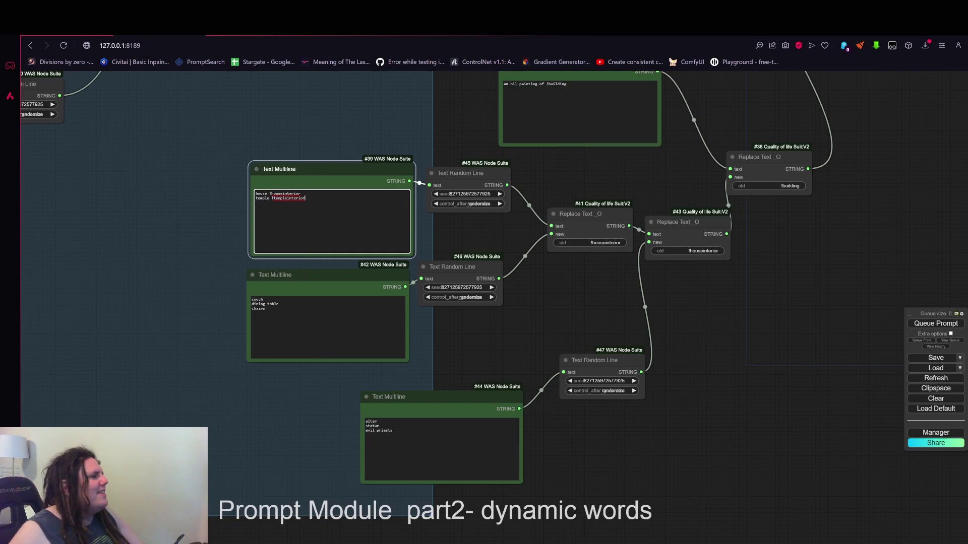
scroll(506, 322, up, 3)
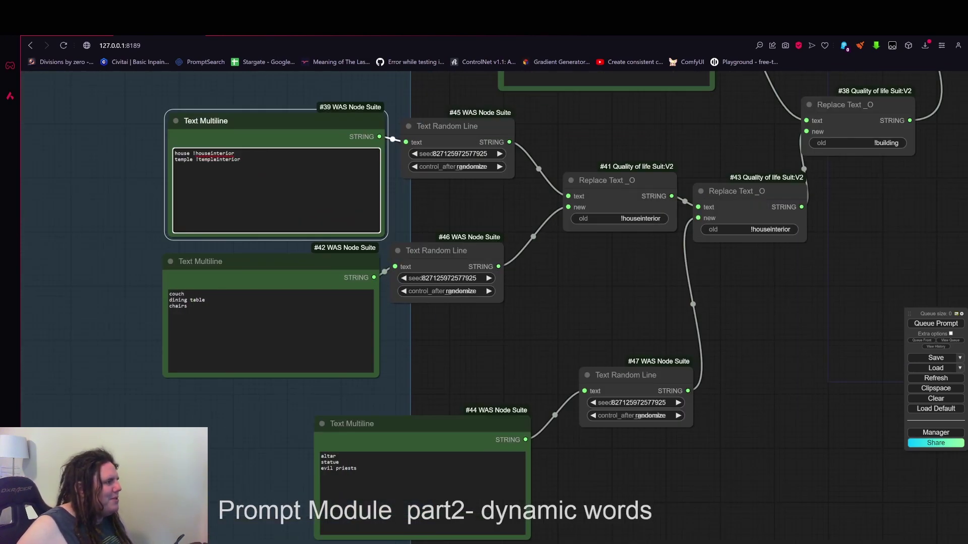
drag(413, 413, 285, 402)
Add a Show Text node fed by the STRING output of the !building Replace Text node
scroll(815, 227, down, 1)
drag(815, 227, 580, 213)
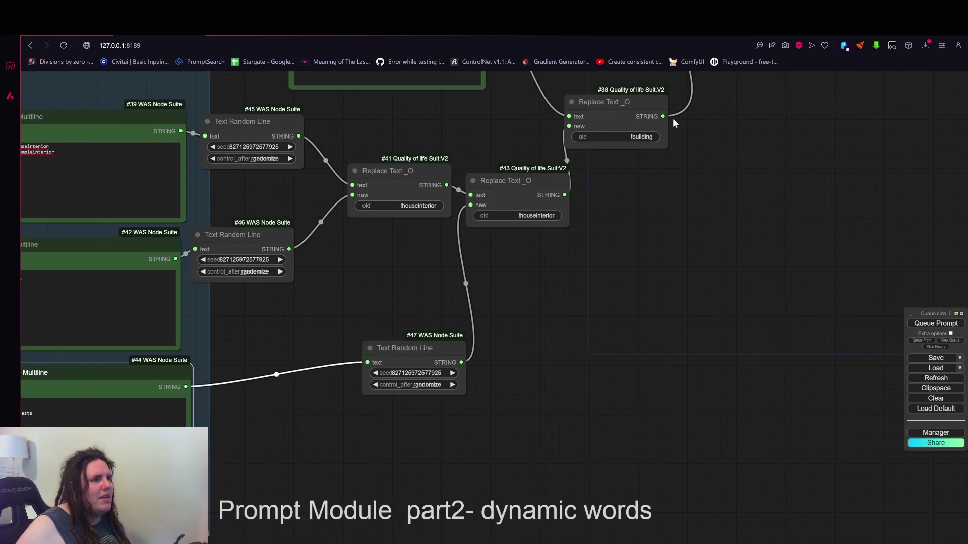
drag(663, 116, 692, 254)
click(703, 298)
scroll(703, 299, down, 4)
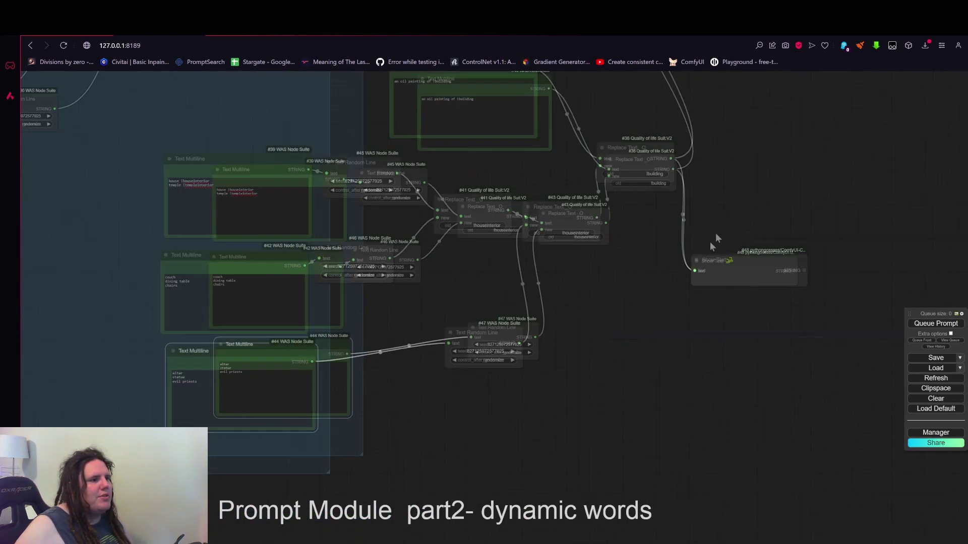
drag(659, 211, 609, 233)
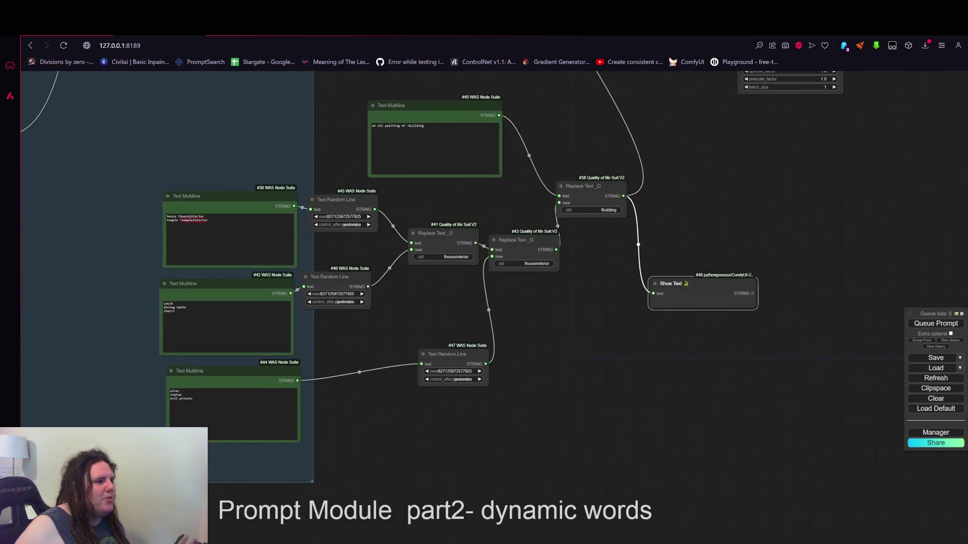
Queue the prompt to output the assembled text in the Show Text node
drag(600, 376, 355, 344)
scroll(525, 295, up, 3)
drag(729, 282, 825, 272)
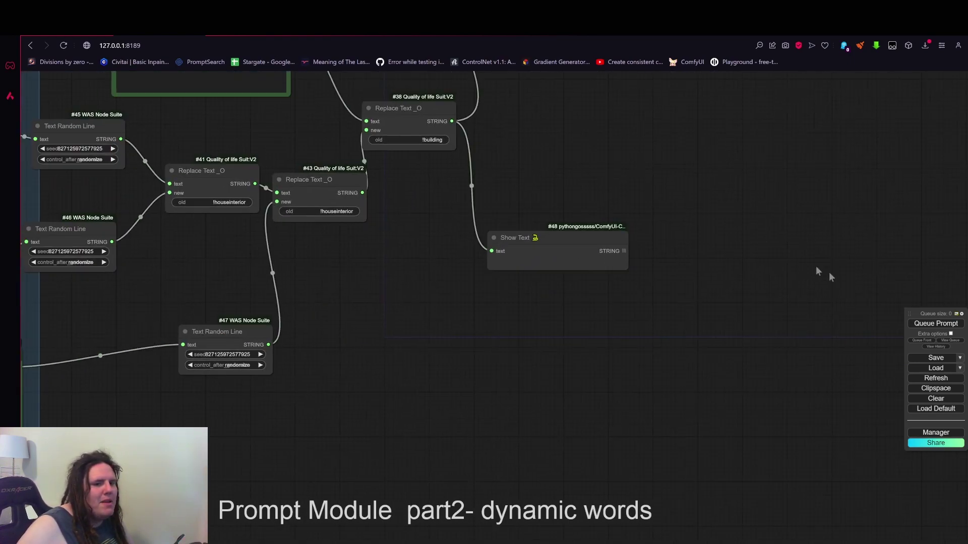
click(936, 324)
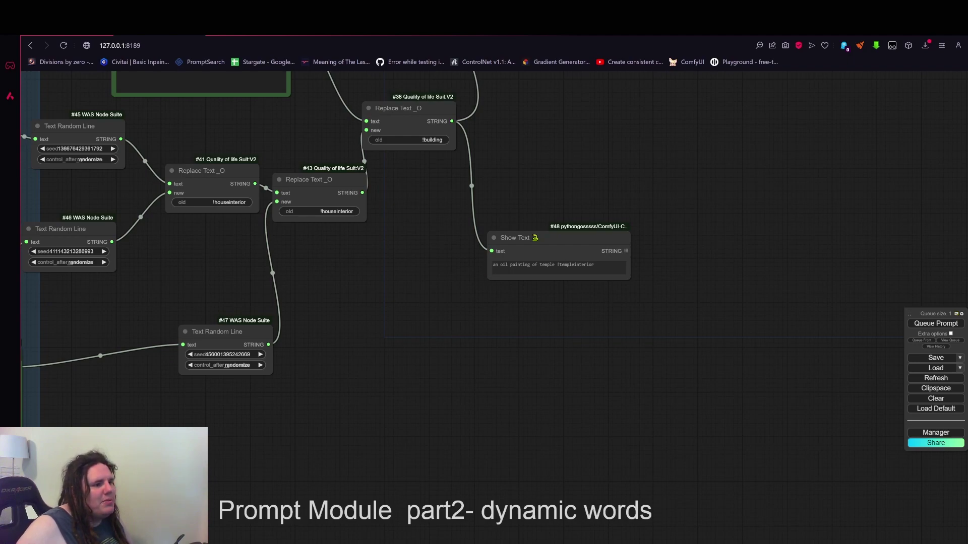
Set the old value of the Replace Text node fed by the altar list to !templeinterior
drag(500, 324, 734, 336)
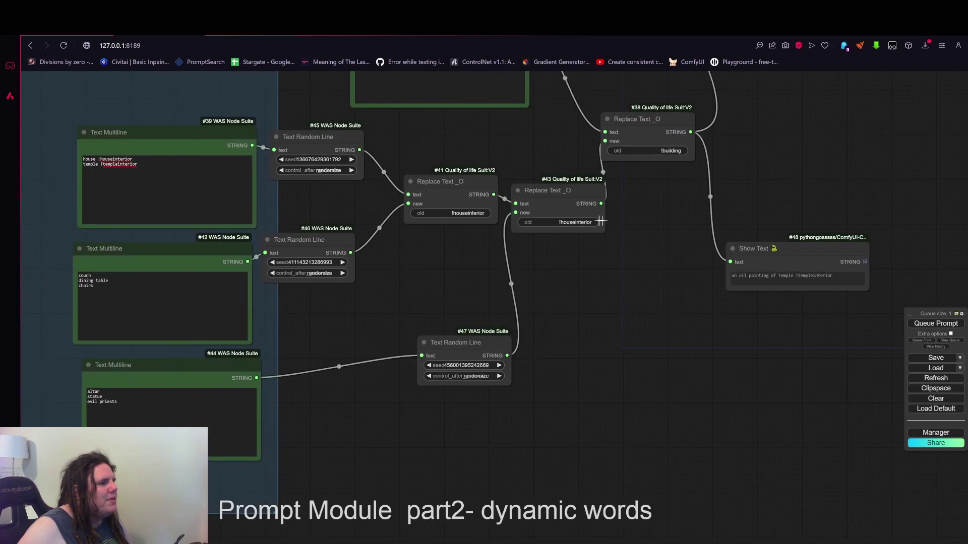
click(559, 223)
click(636, 221)
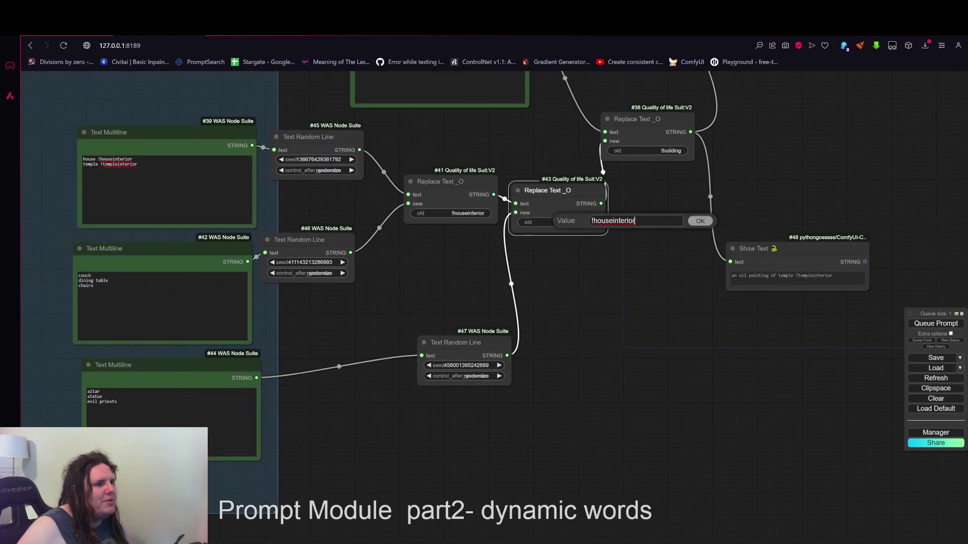
drag(636, 221, 593, 220)
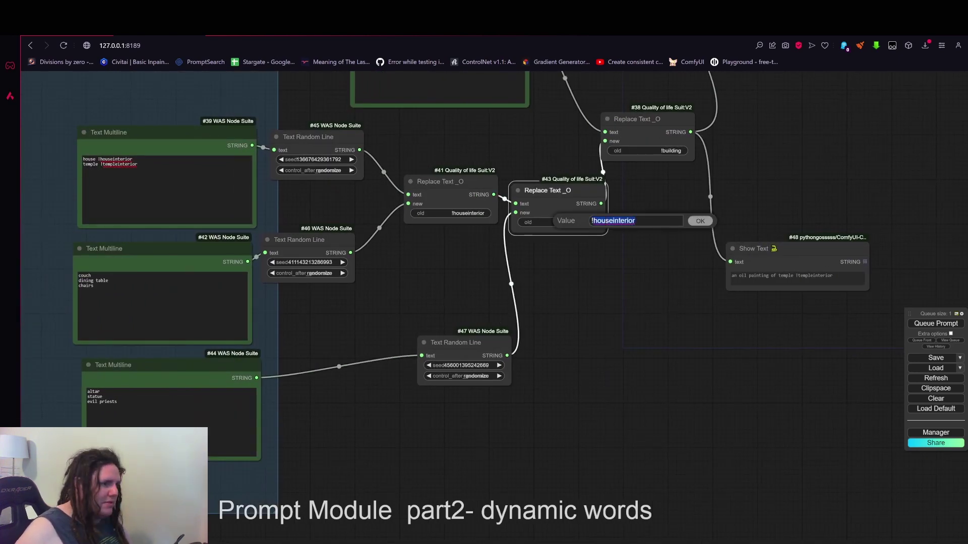
text(templ)
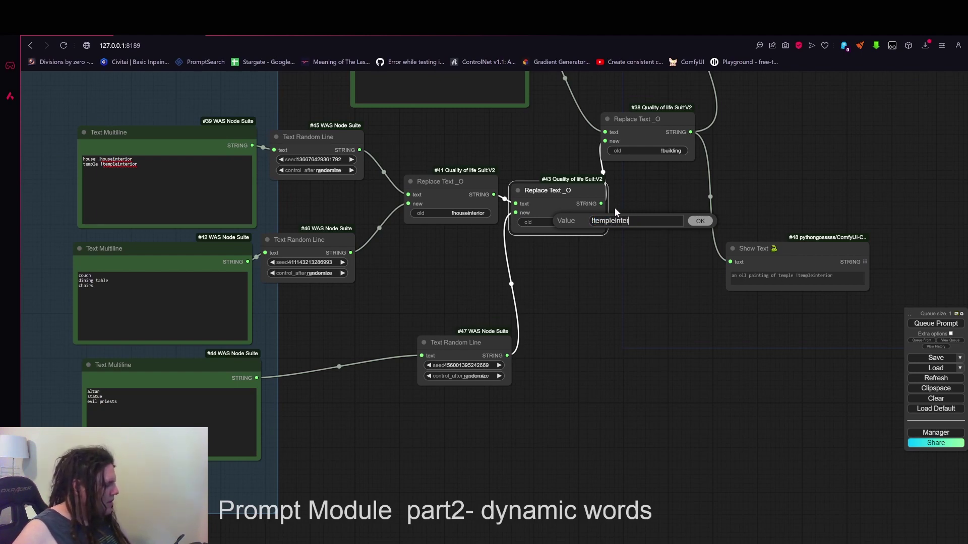
text(einterior)
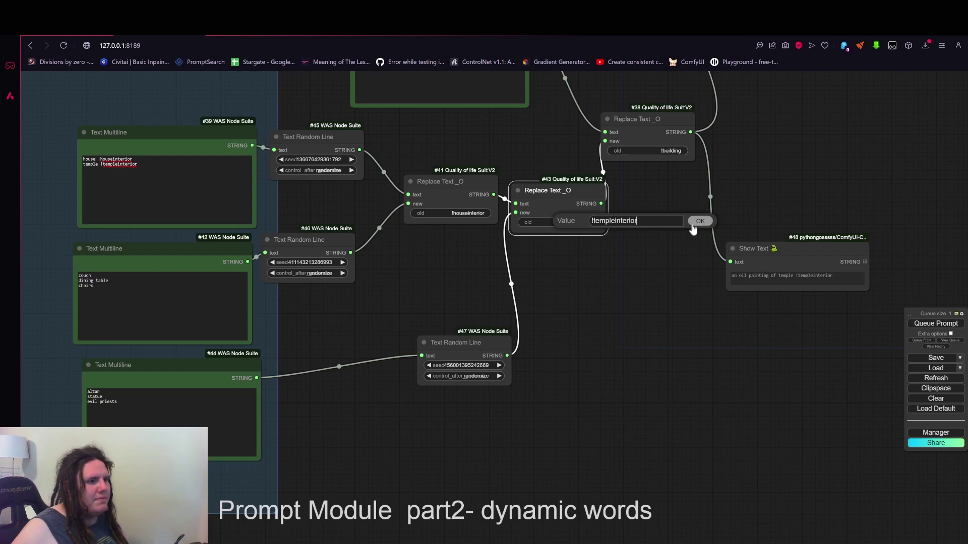
click(702, 222)
Queue the prompt again and cancel the job already running ahead of it in the queue
drag(703, 225, 653, 213)
click(920, 327)
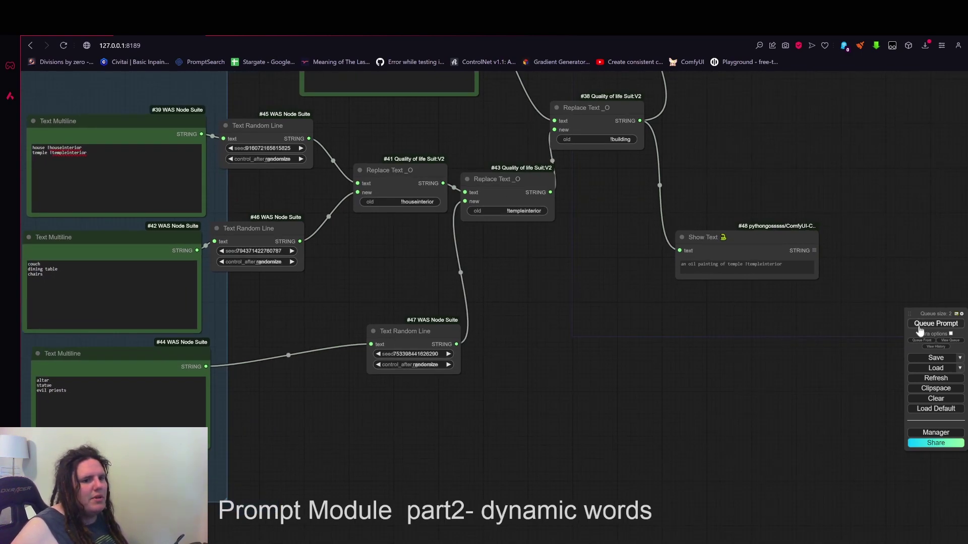
click(950, 340)
click(943, 367)
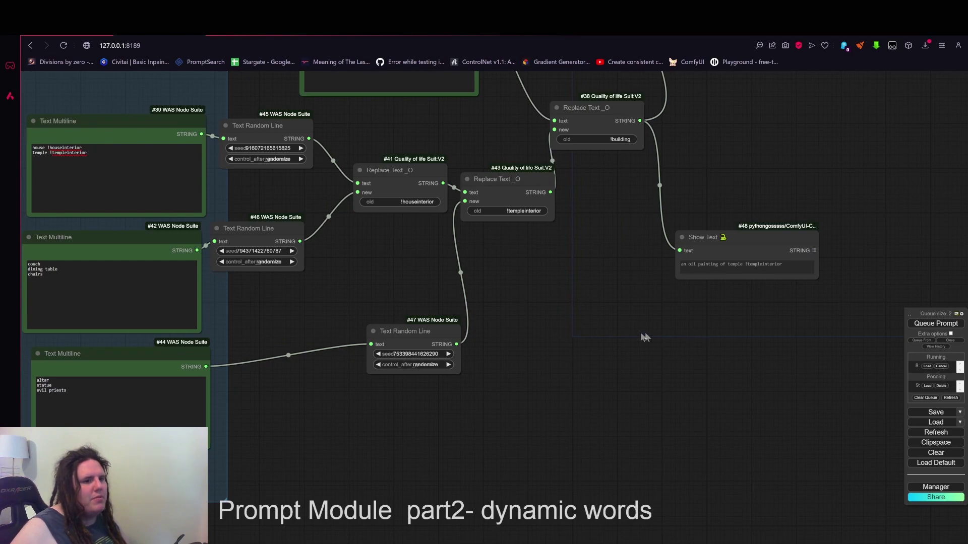
Examine the assembled prompt in the Show Text node and the chain of lists and replacements feeding it
drag(665, 295, 580, 279)
scroll(579, 279, up, 10)
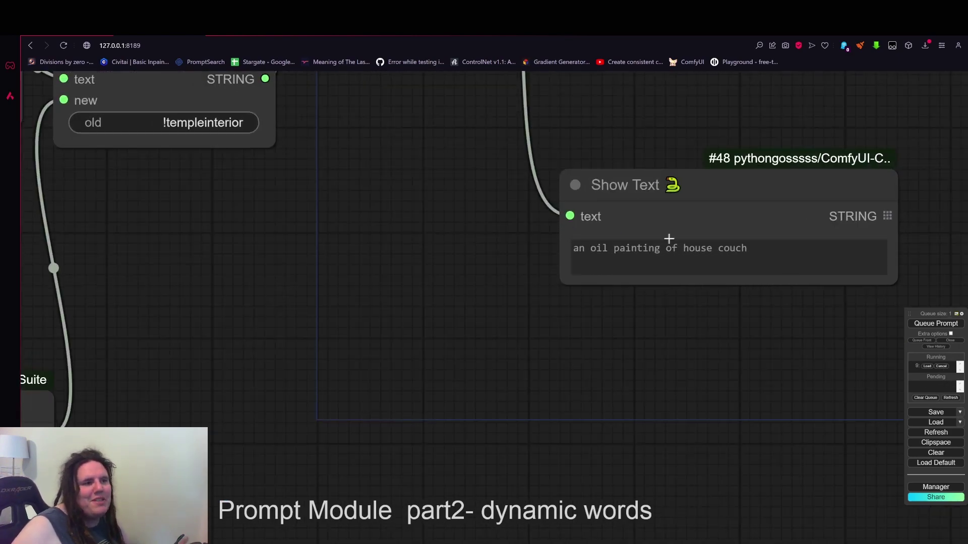
scroll(490, 269, down, 2)
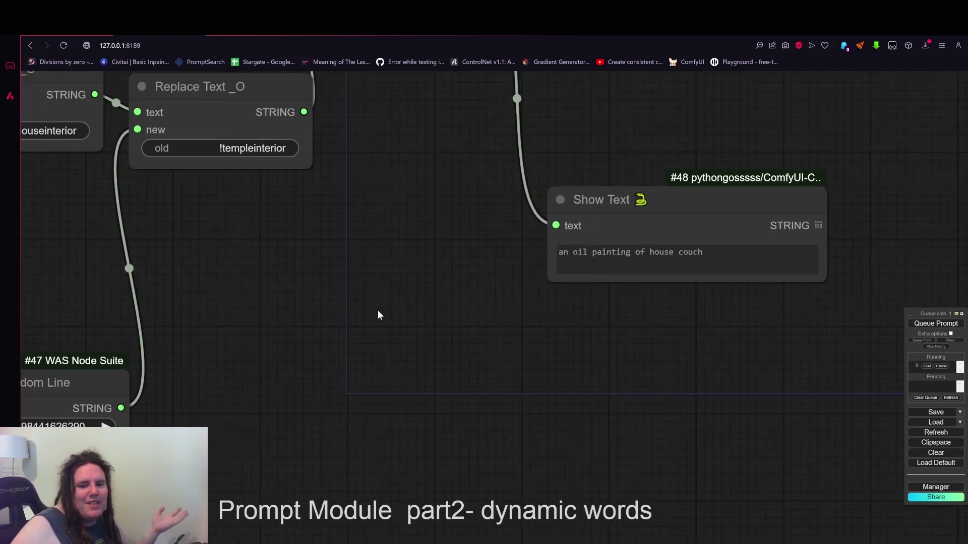
drag(479, 309, 781, 247)
scroll(551, 285, down, 3)
drag(510, 235, 730, 312)
scroll(587, 314, down, 3)
drag(580, 314, 578, 308)
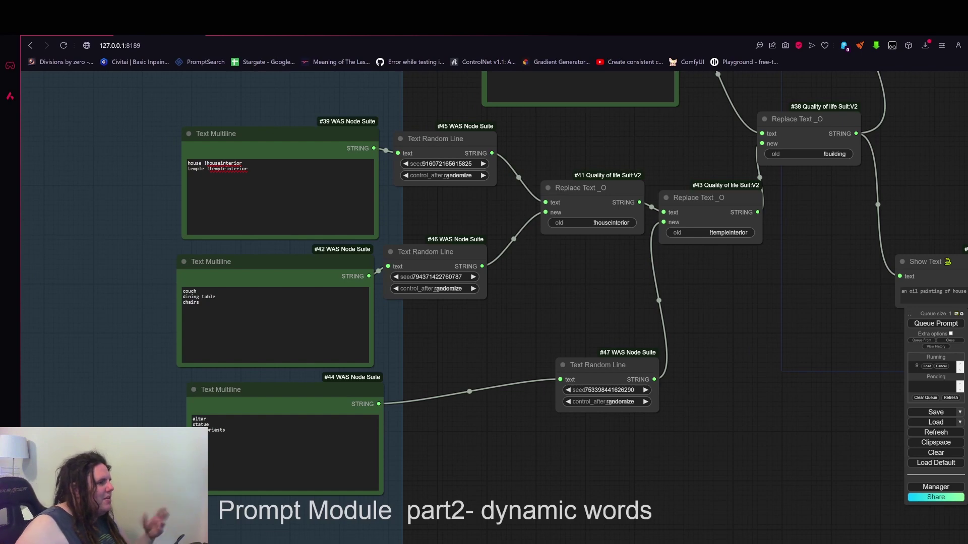
Move the building list and its Text Random Line node up and to the left, clear of the furniture list
drag(358, 154, 291, 120)
drag(444, 136, 374, 107)
scroll(471, 158, down, 2)
drag(471, 157, 543, 197)
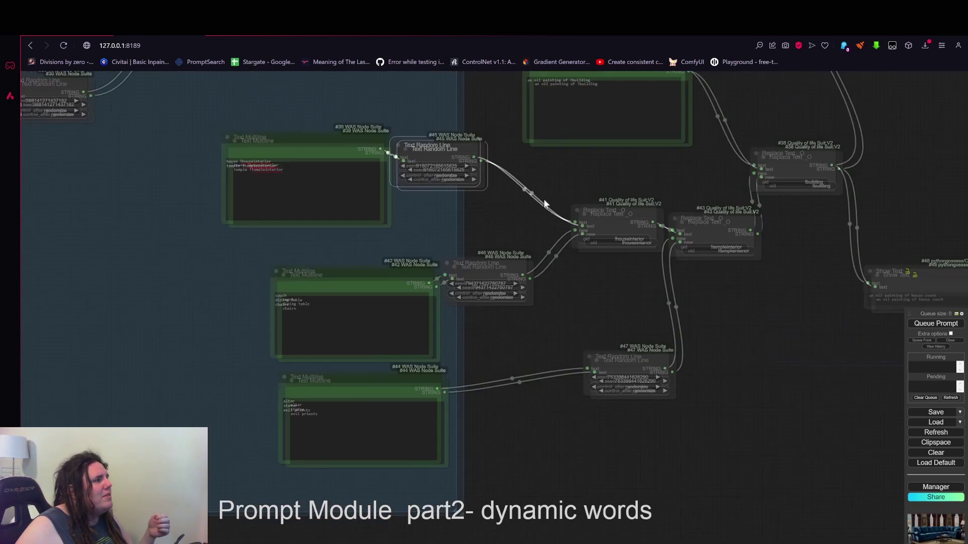
Reword the building list lines as "house with a !houseinterior" and "temple with a !templeinterior"
drag(219, 120, 294, 151)
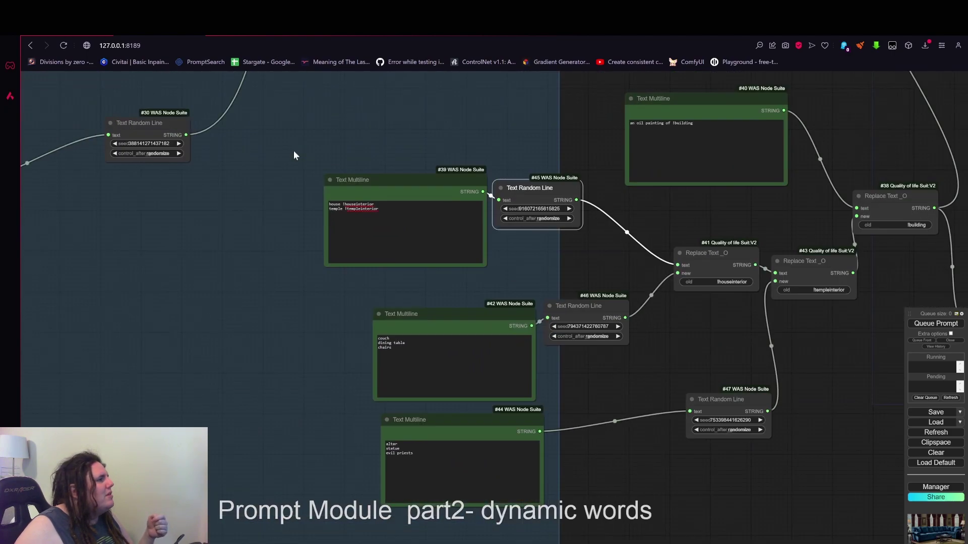
click(343, 204)
scroll(309, 201, up, 6)
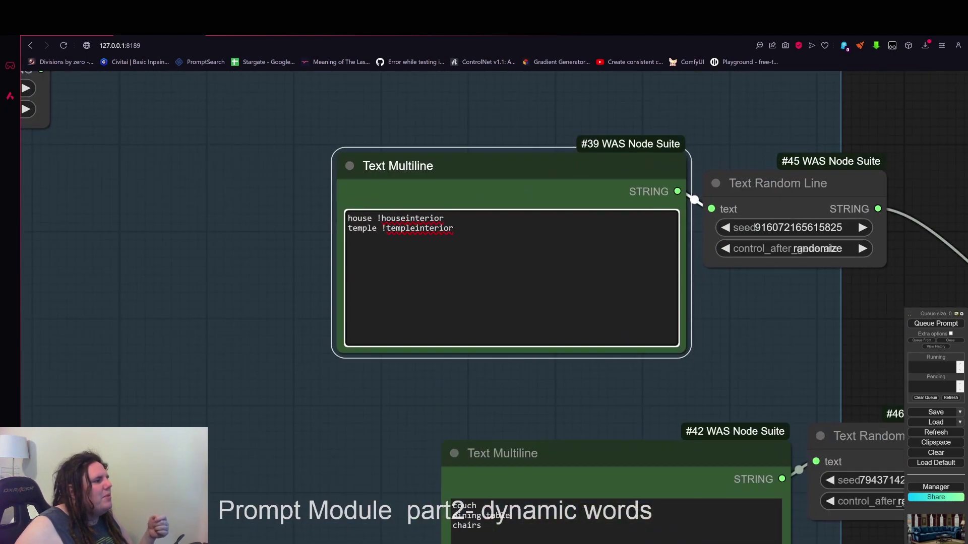
text(with)
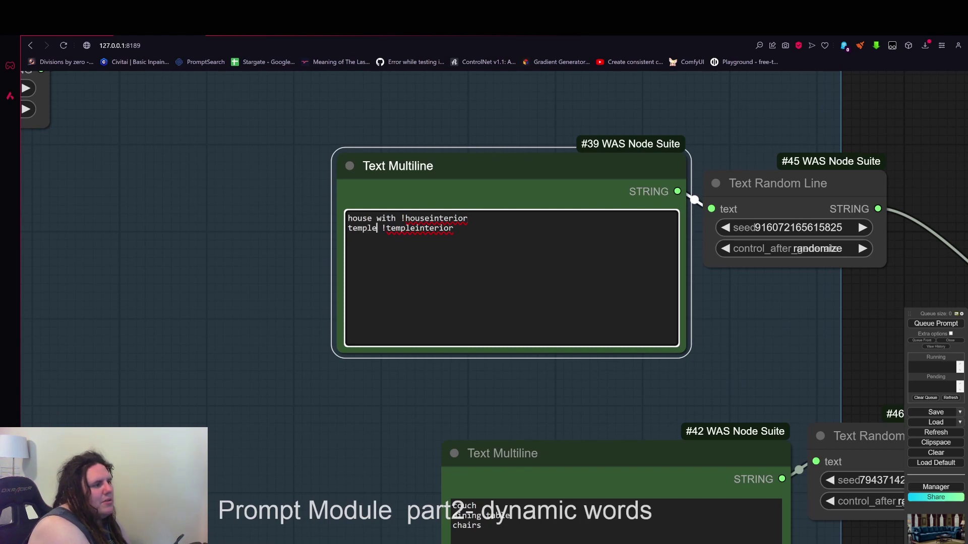
text(with a)
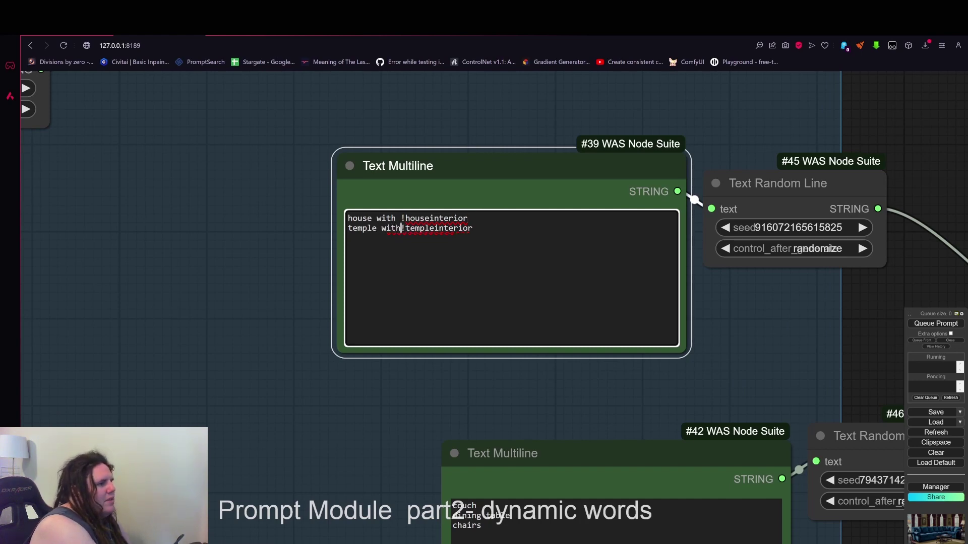
key(BackSpace)
text(a !)
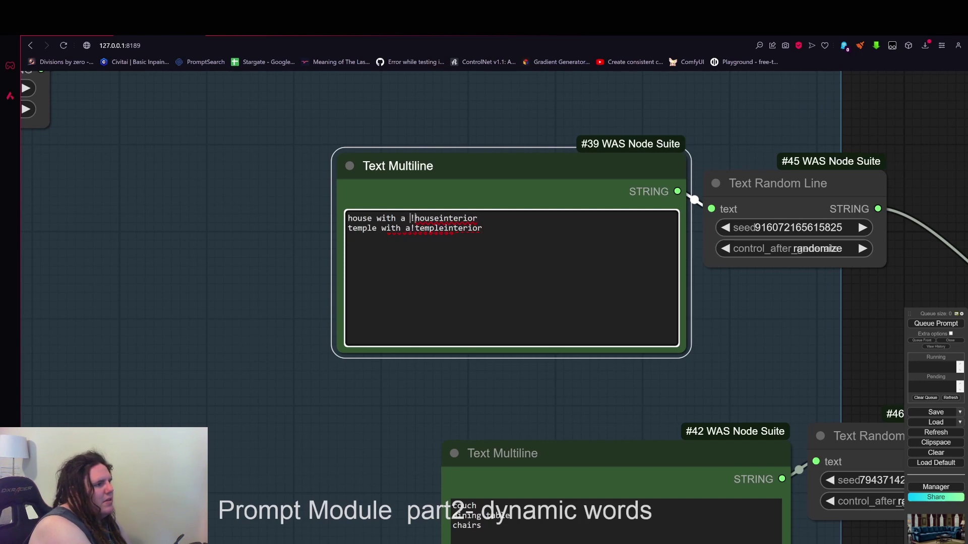
key(Left)
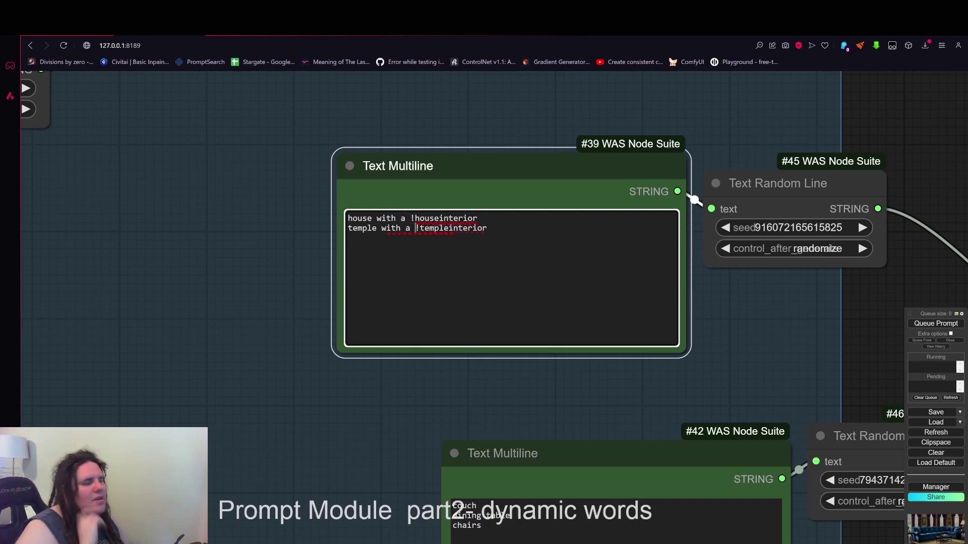
Change the main prompt text to "an oil painting of a !building"
scroll(705, 312, down, 3)
drag(764, 340, 247, 494)
click(519, 213)
click(472, 222)
text(an oil painting of a !building)
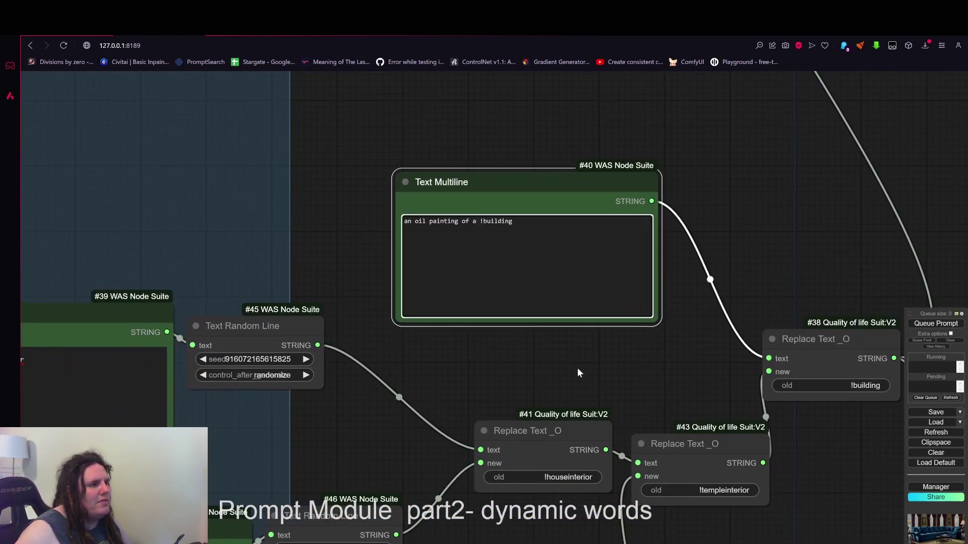
Queue the reworded prompt and check the assembled sentence in the Show Text node
scroll(535, 412, up, 1)
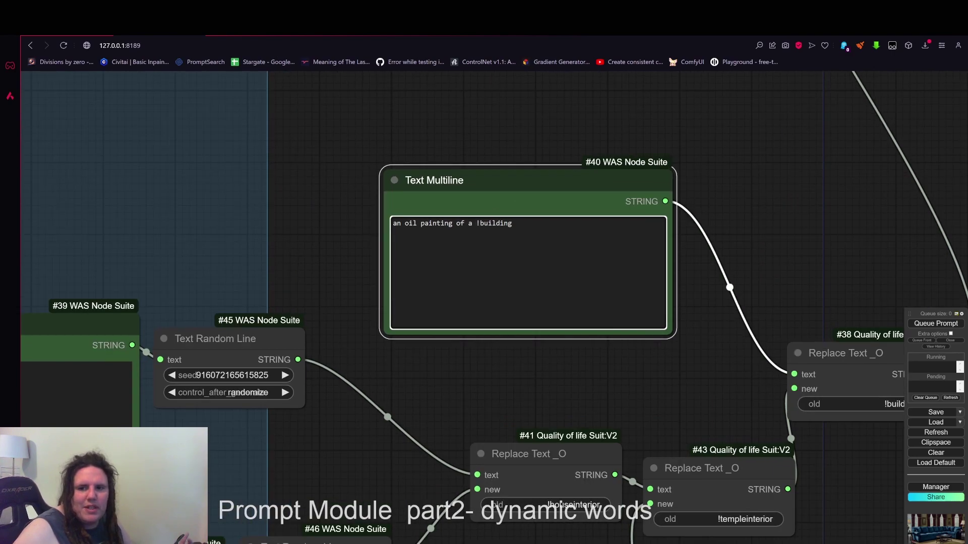
drag(560, 345, 287, 186)
drag(630, 388, 416, 222)
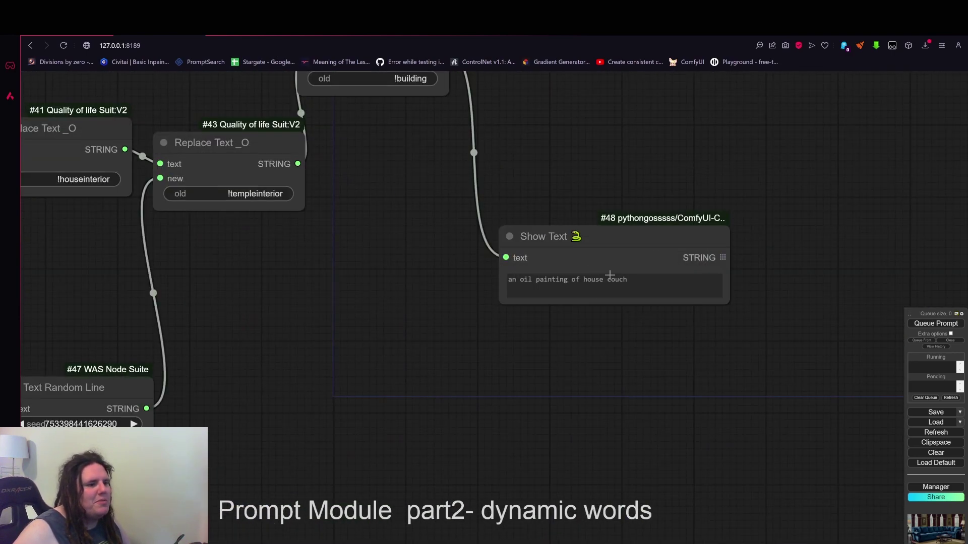
scroll(644, 317, up, 1)
click(921, 324)
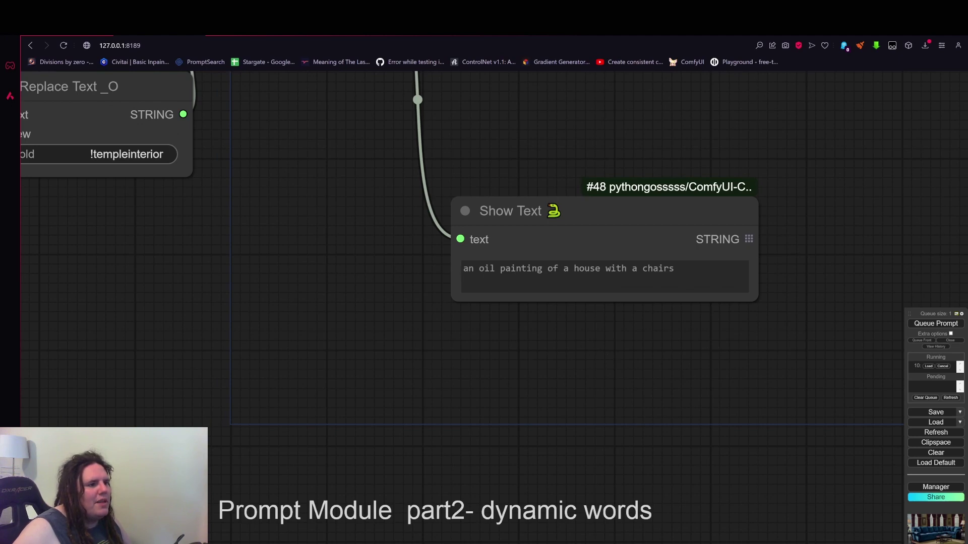
Move the !building Replace Text node further right and down, away from the !templeinterior Replace Text node
scroll(787, 328, down, 4)
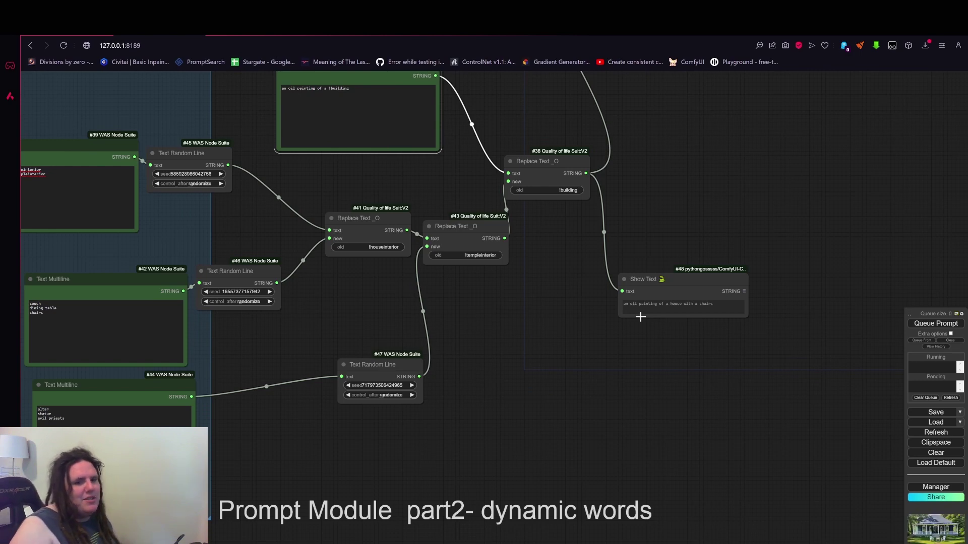
drag(566, 175, 636, 204)
scroll(595, 176, down, 1)
drag(596, 176, 631, 225)
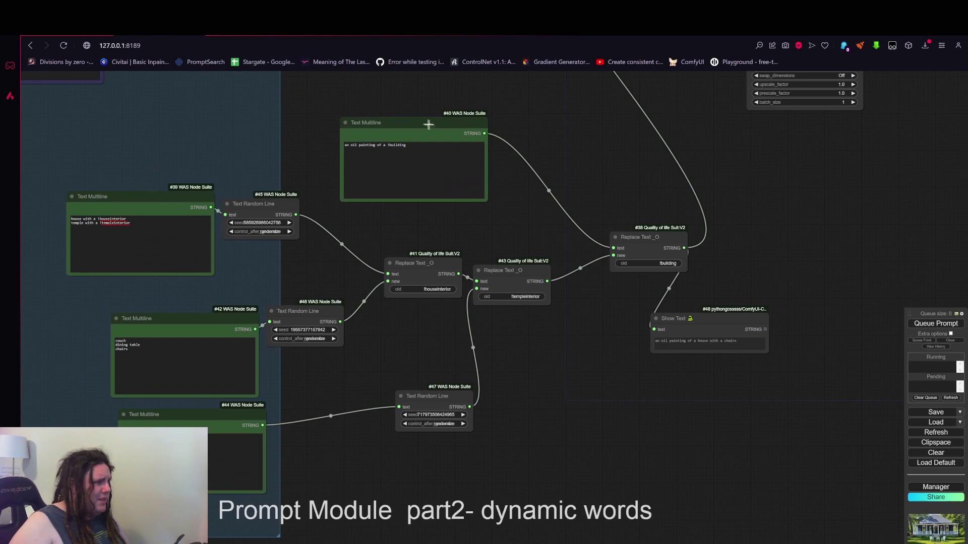
Insert the placeholder !insideout before !building in the main prompt text
mouse_move(427, 123)
mouse_down()
mouse_move(405, 120)
mouse_move(418, 120)
mouse_up()
click(382, 142)
scroll(388, 124, up, 9)
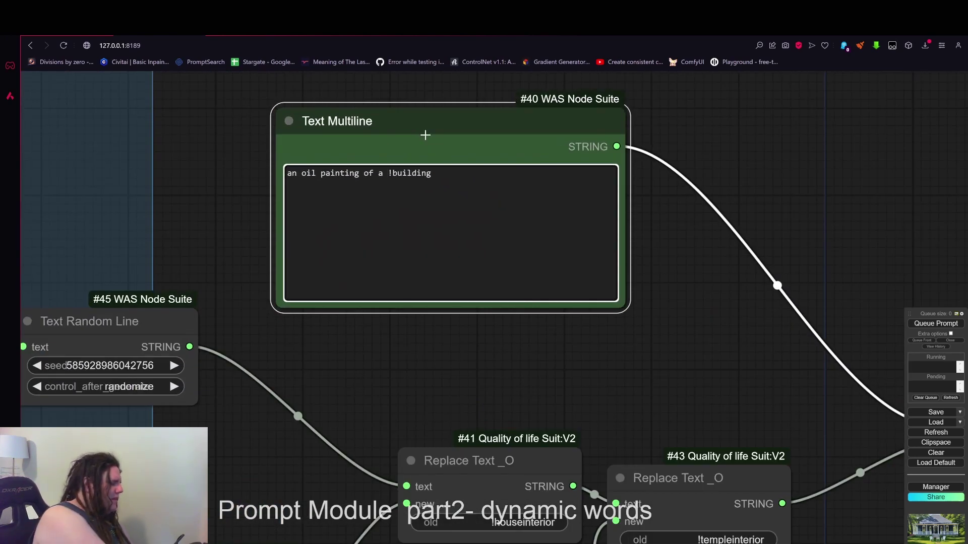
text(!)
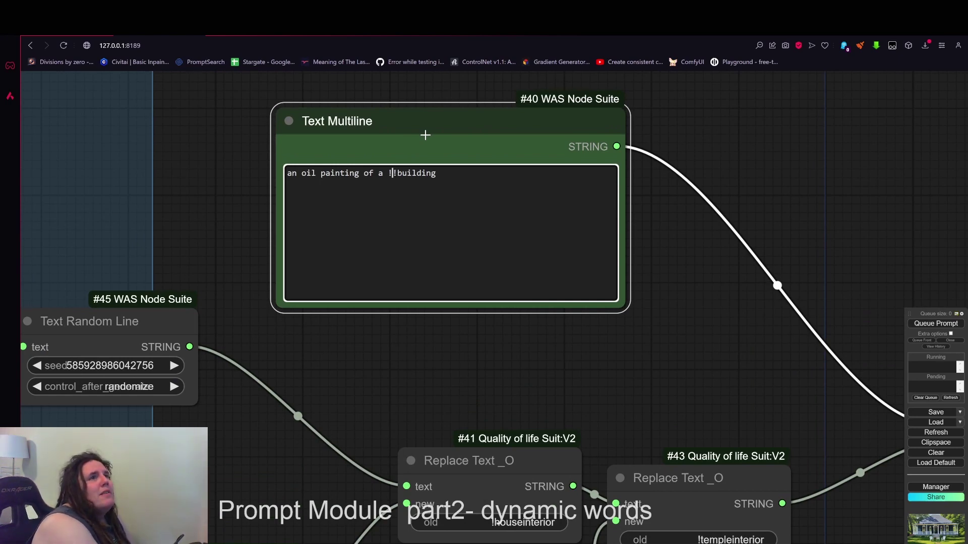
text(insidehout)
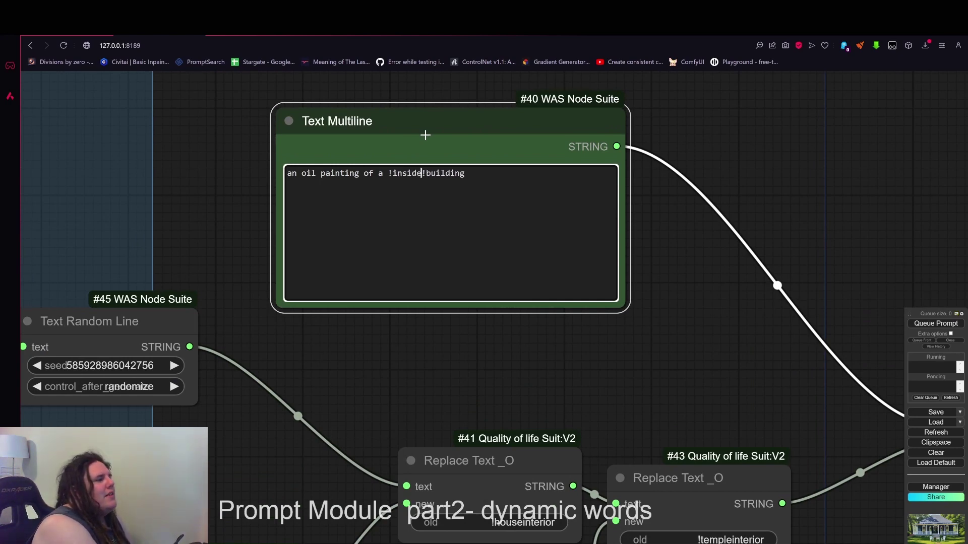
key(BackSpace)
key(BackSpace)
key(BackSpace)
key(BackSpace)
text(out)
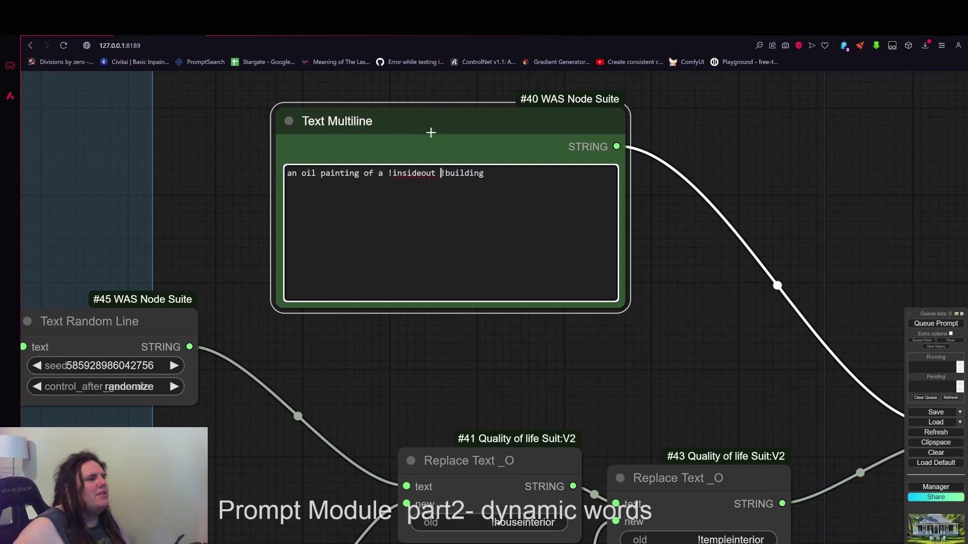
Remove the article "a" before !insideout so the main prompt text reads "an oil painting of !insideout !building"
scroll(745, 363, down, 1)
drag(746, 363, 577, 219)
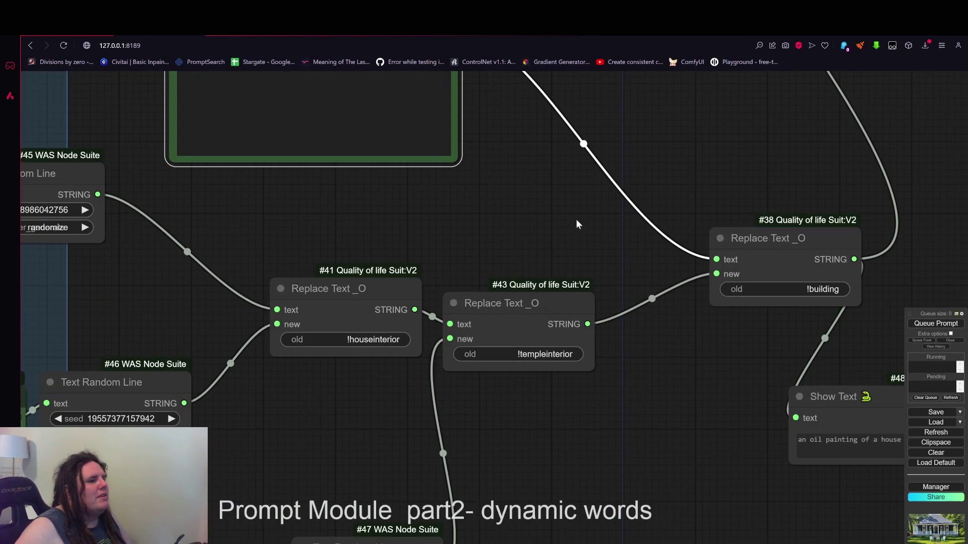
scroll(645, 183, down, 3)
click(361, 106)
key(BackSpace)
key(BackSpace)
Duplicate the !building Replace Text node beside the original and connect the copy's output to the nearby Show Text node
scroll(564, 191, down, 2)
drag(563, 192, 518, 190)
mouse_move(648, 222)
mouse_down()
mouse_move(663, 168)
mouse_move(614, 139)
mouse_move(630, 132)
mouse_move(555, 119)
mouse_move(594, 127)
mouse_up()
drag(641, 186, 461, 231)
mouse_move(414, 178)
mouse_down()
mouse_move(532, 192)
mouse_move(531, 171)
mouse_move(532, 314)
mouse_move(472, 373)
mouse_move(693, 362)
mouse_up()
Duplicate a green Text Multiline node and a Text Random Line node below the Replace Text pair, and narrow the new Text Multiline
mouse_move(207, 138)
mouse_down()
mouse_move(492, 282)
mouse_move(465, 275)
mouse_up()
click(88, 350)
key(ctrl+c)
key(ctrl+v)
drag(504, 316, 573, 307)
drag(435, 281, 386, 374)
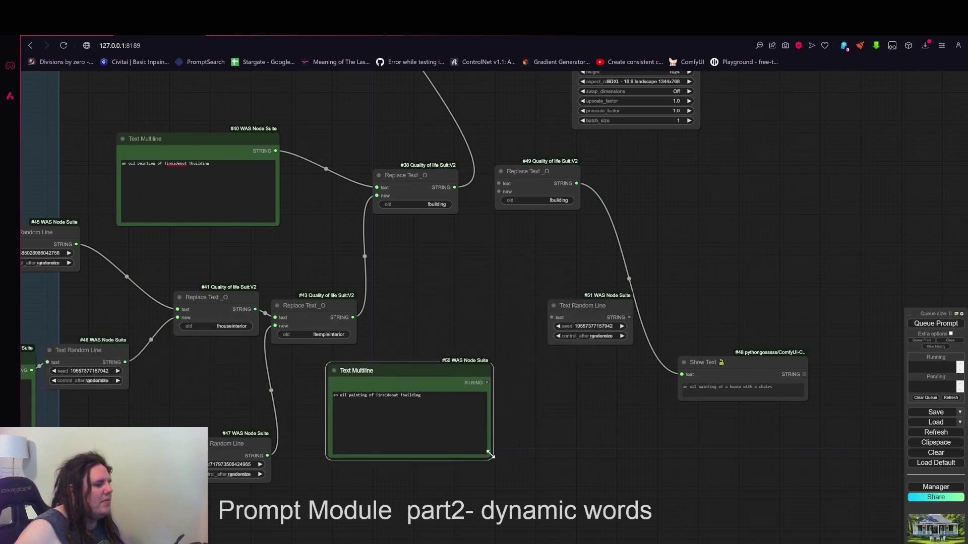
drag(493, 457, 472, 458)
Replace the new Text Multiline's content with two lines, "the inside of" and "the outside of"
drag(422, 395, 297, 397)
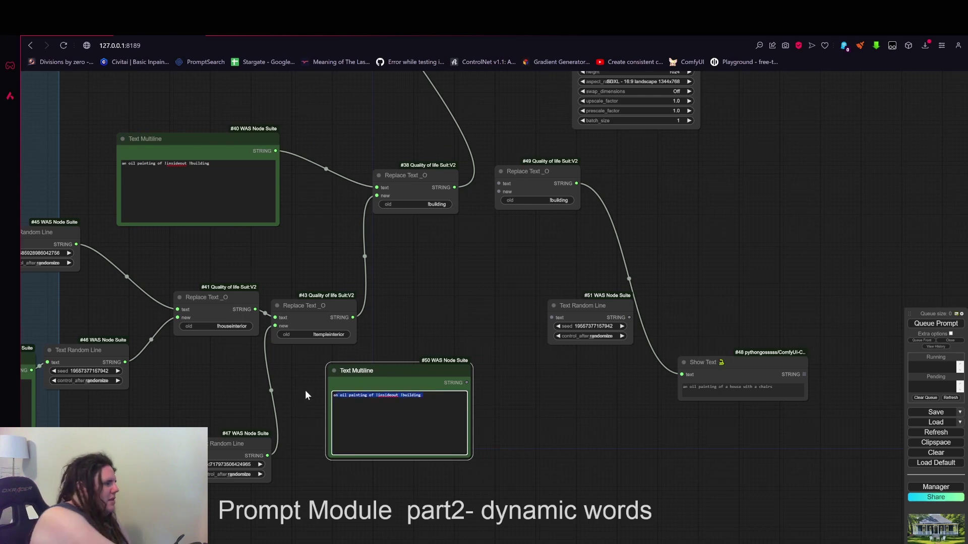
key(BackSpace)
text(the inside )
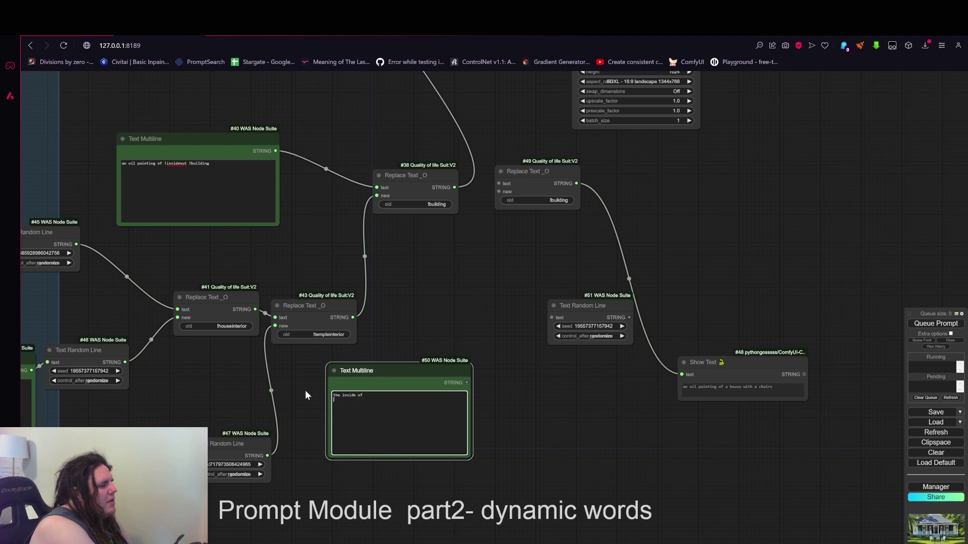
text(of)
key(Return)
text(the outside of)
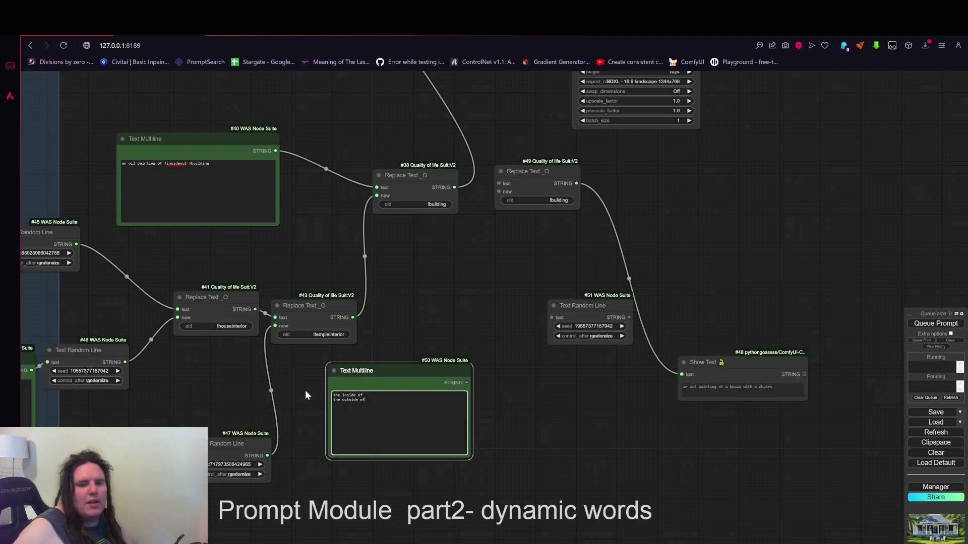
scroll(286, 440, up, 9)
scroll(330, 404, up, 2)
drag(328, 401, 217, 285)
click(325, 221)
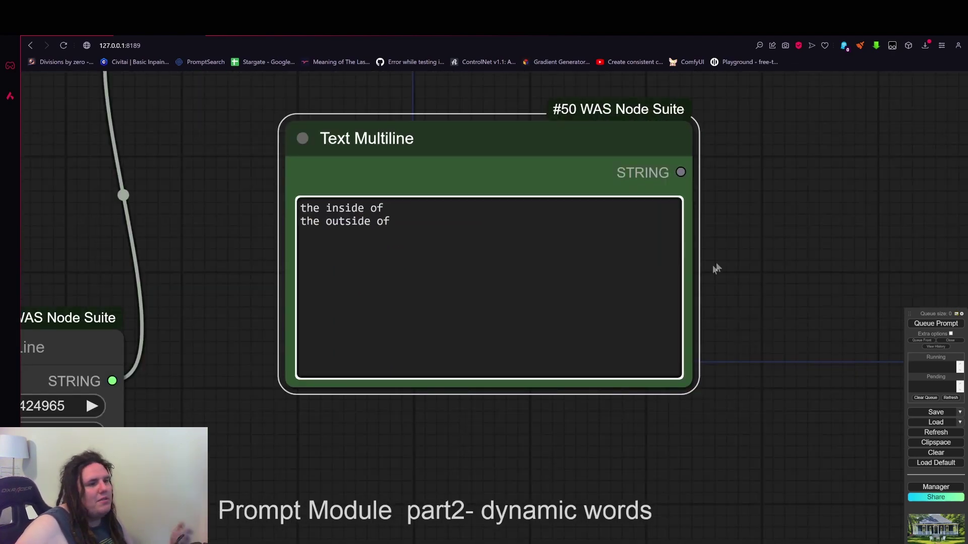
Connect the inside/outside list to the new Text Random Line, and that node's output to the duplicated Replace Text's new input
scroll(797, 189, down, 5)
scroll(583, 295, down, 1)
drag(578, 282, 434, 276)
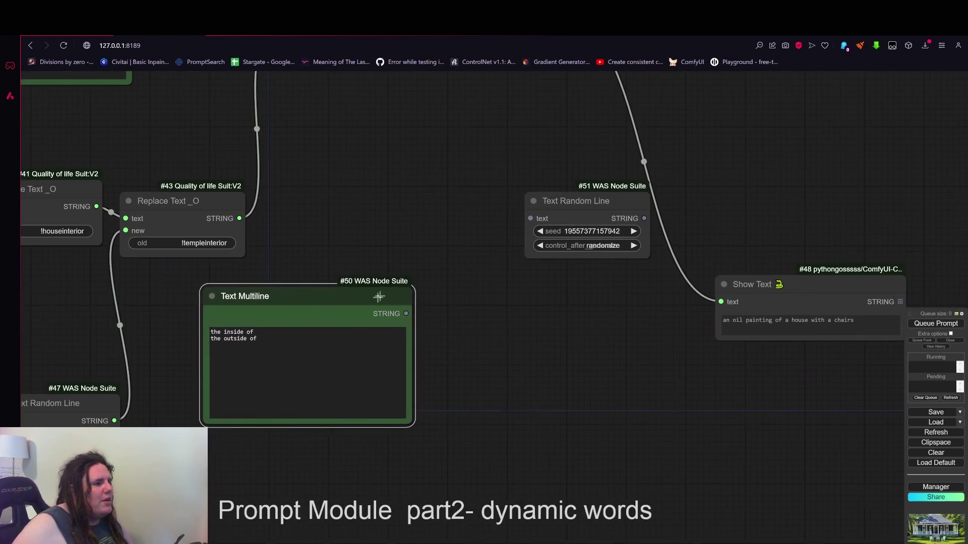
drag(406, 312, 530, 218)
drag(612, 186, 550, 258)
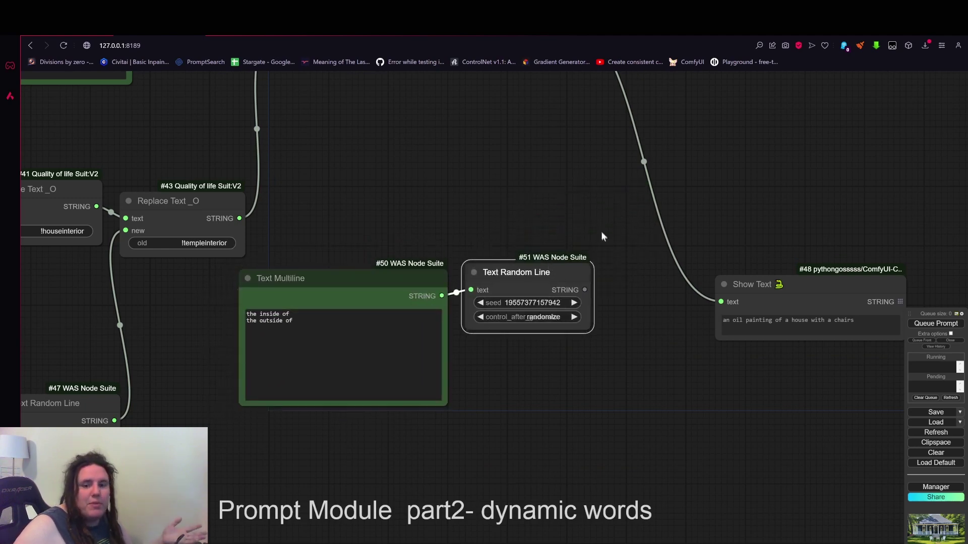
scroll(566, 212, down, 3)
drag(560, 216, 557, 322)
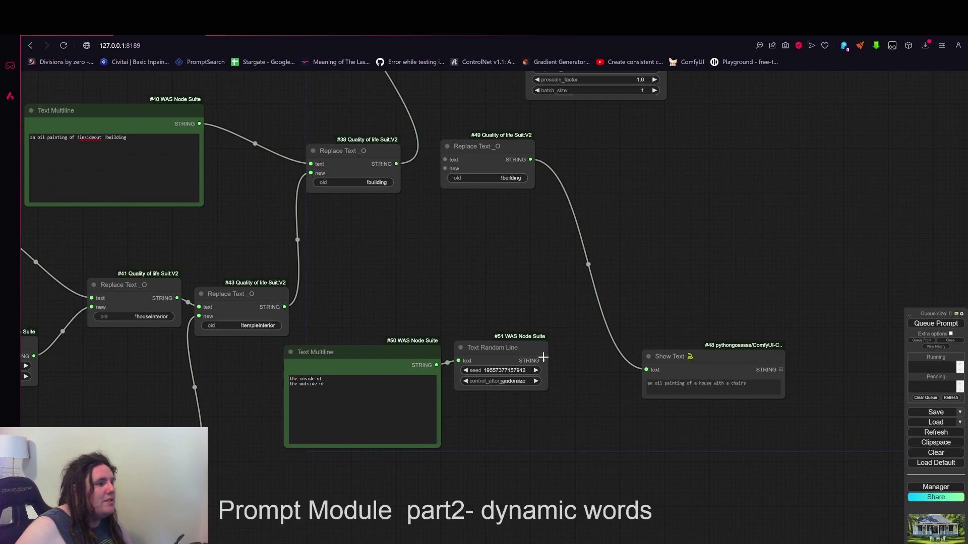
drag(543, 360, 477, 151)
Set the duplicated Replace Text node's old value to !insideout
scroll(517, 189, up, 7)
click(433, 185)
scroll(491, 258, down, 8)
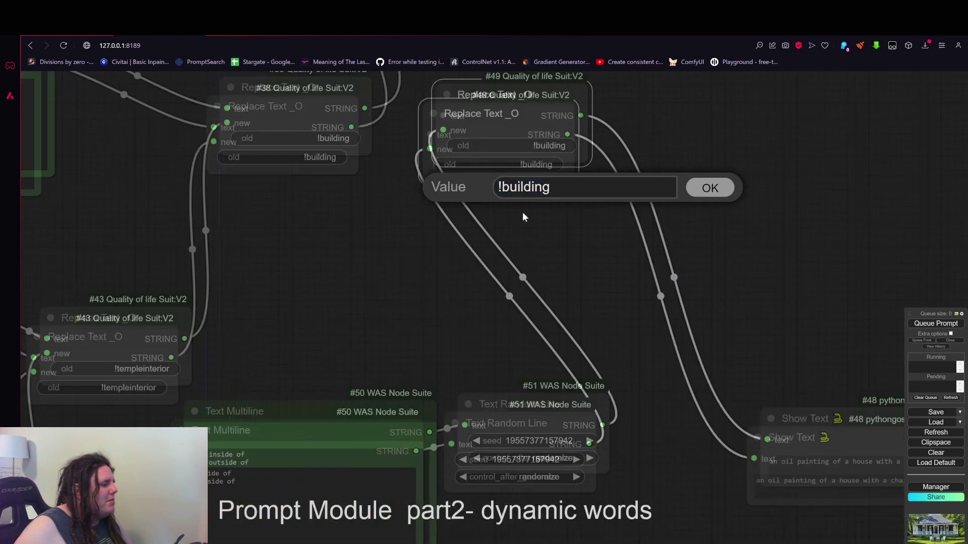
drag(523, 216, 625, 352)
scroll(656, 338, up, 5)
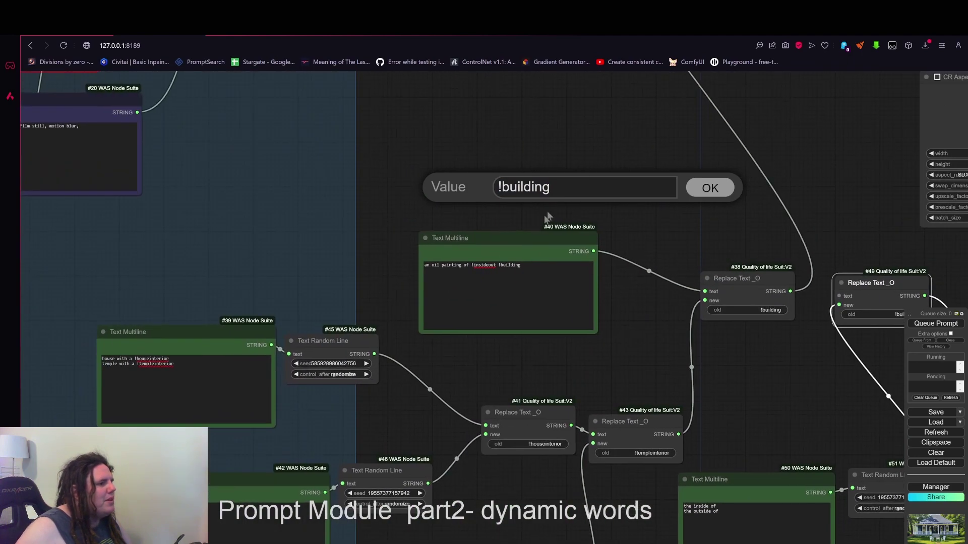
scroll(550, 209, up, 4)
drag(553, 188, 496, 187)
key(End)
key(shift+Left)
key(shift+Left)
key(shift+Left)
key(shift+Left)
key(shift+Left)
key(shift+Left)
key(shift+Left)
key(shift+Left)
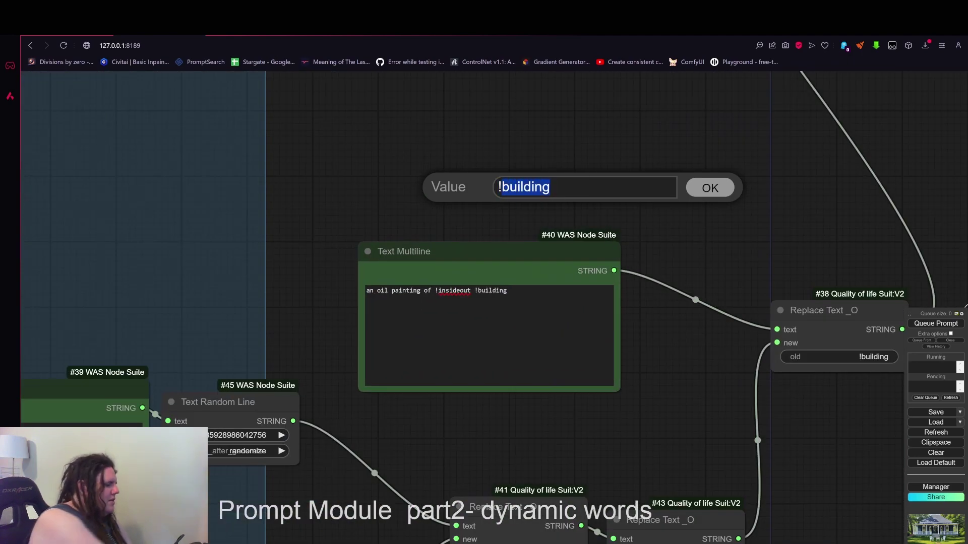
text(insideout)
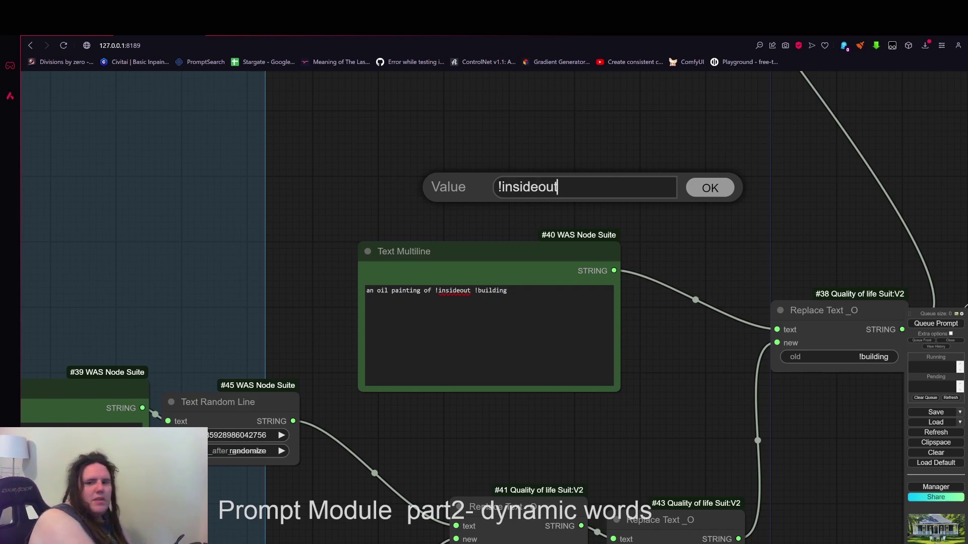
click(722, 191)
Connect the !building Replace Text output to the text input of the !insideout Replace Text and reposition that node
scroll(722, 192, down, 3)
drag(724, 213, 493, 131)
drag(696, 339, 576, 247)
scroll(576, 247, down, 3)
drag(590, 144, 642, 168)
drag(524, 151, 618, 174)
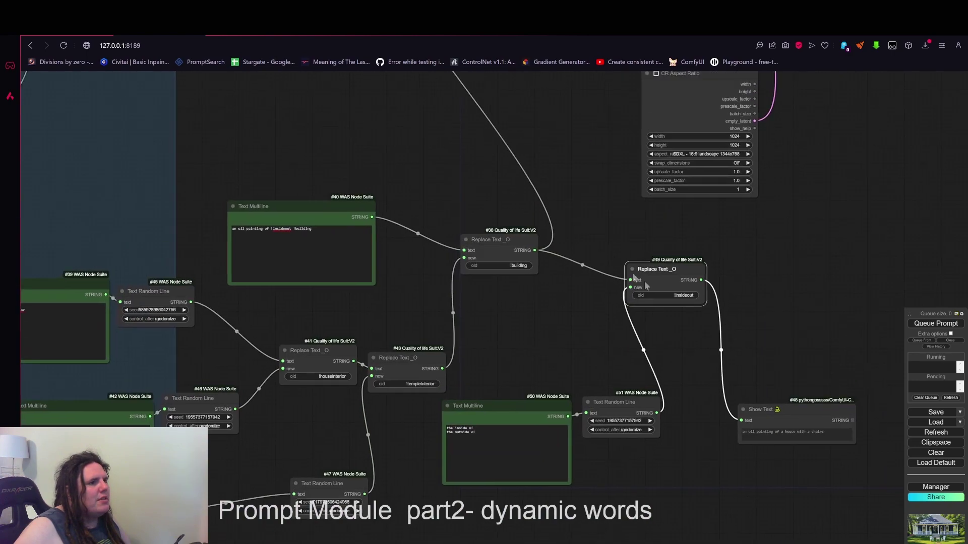
Connect the !insideout Replace Text output to the Show Text node that feeds the positive CLIP Text Encode
scroll(660, 294, down, 10)
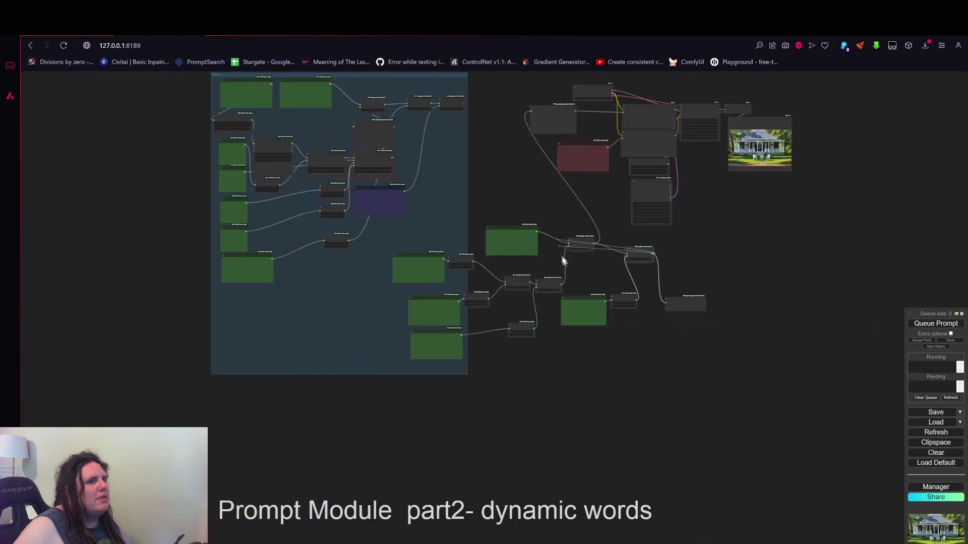
scroll(552, 81, up, 10)
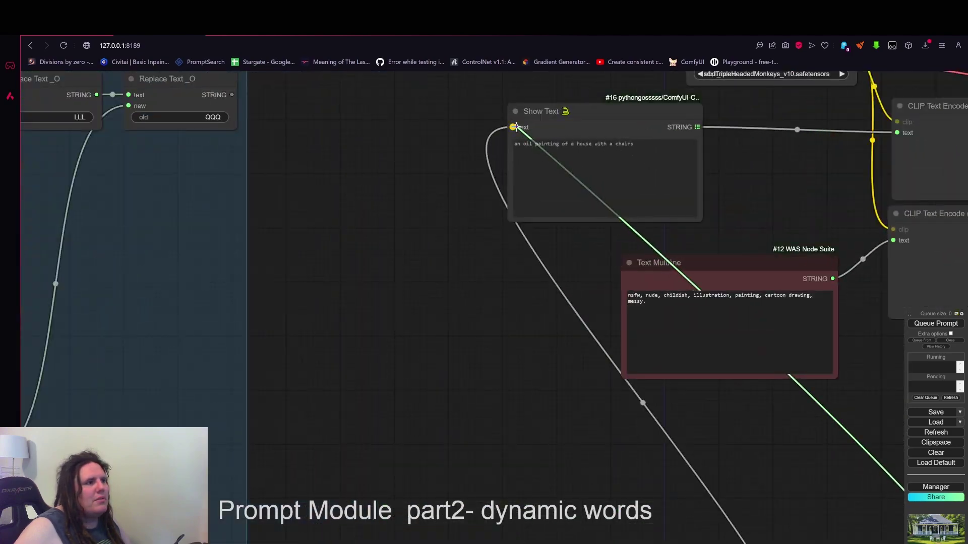
drag(516, 127, 515, 127)
scroll(288, 247, down, 3)
drag(286, 247, 279, 184)
drag(540, 409, 324, 303)
drag(660, 278, 439, 301)
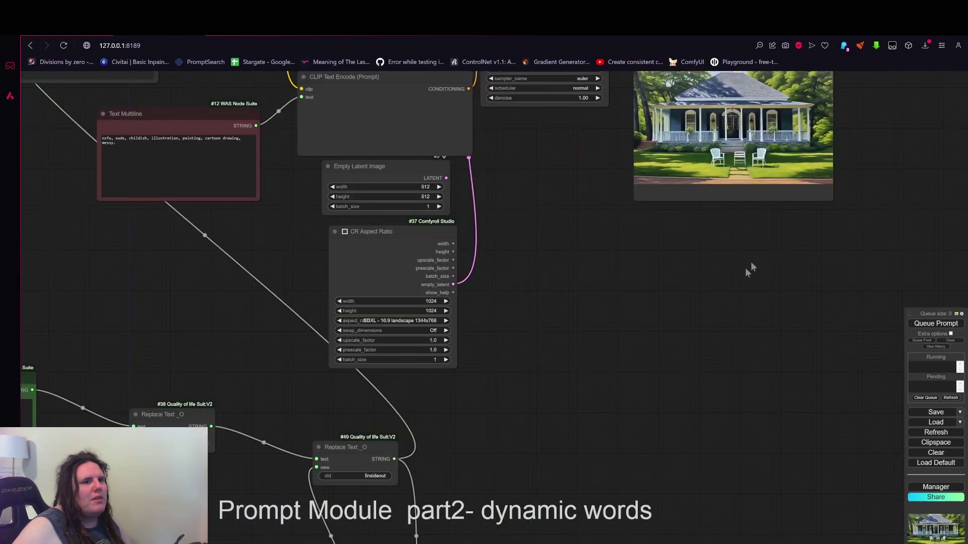
Move the !insideout Replace Text next to the !building one, and reposition the inside/outside list, its Random Line and the Show Text
scroll(756, 275, up, 5)
scroll(797, 257, down, 3)
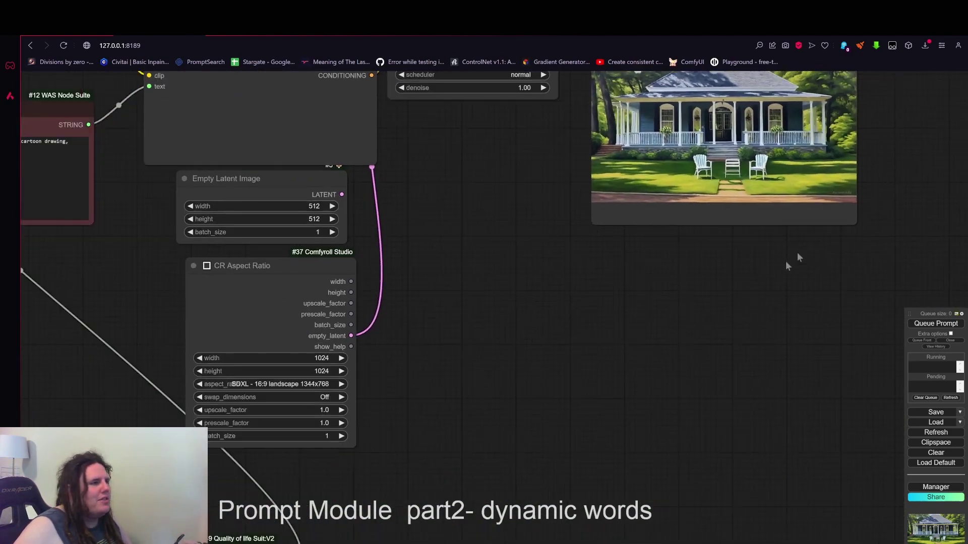
scroll(802, 252, down, 6)
drag(655, 269, 834, 80)
drag(669, 213, 614, 192)
drag(529, 329, 491, 393)
drag(627, 331, 586, 398)
drag(771, 330, 703, 209)
Move the blue group of older prompt nodes farther away from the dynamic-word nodes
scroll(682, 288, down, 5)
scroll(620, 132, down, 2)
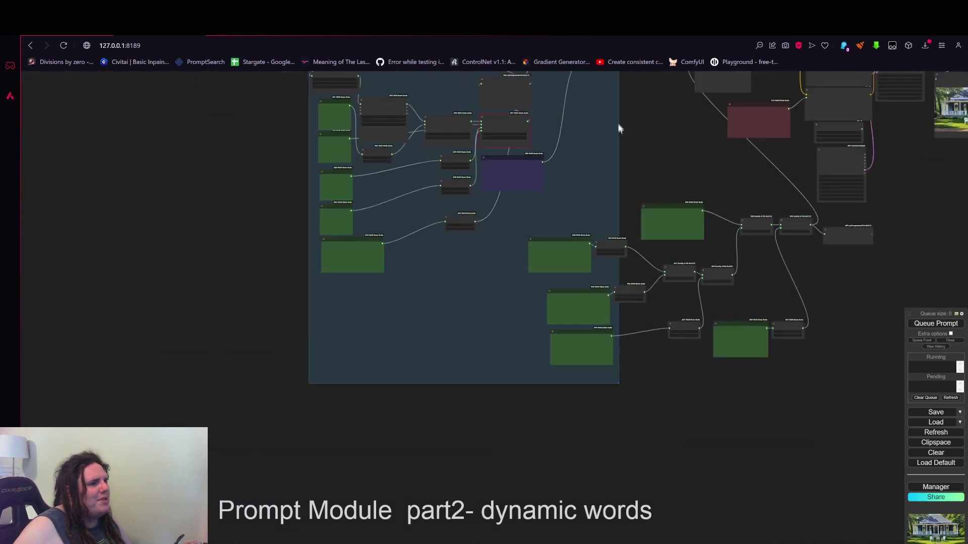
drag(619, 130, 627, 270)
drag(523, 150, 246, 97)
Move the building, house-interior and temple-interior lists with their Random Line nodes into place outside the blue group
drag(327, 291, 591, 333)
drag(374, 317, 566, 323)
drag(429, 355, 617, 362)
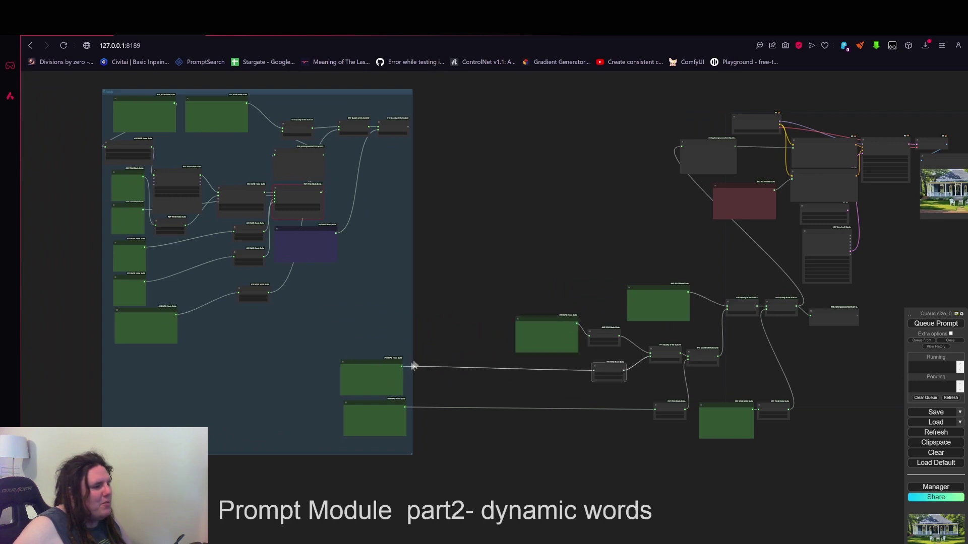
drag(391, 359, 572, 360)
drag(416, 406, 575, 406)
drag(670, 405, 573, 392)
Lower the Show Text node below the !insideout Replace Text and align the !houseinterior and !templeinterior Replace Text nodes in a row
scroll(555, 351, up, 9)
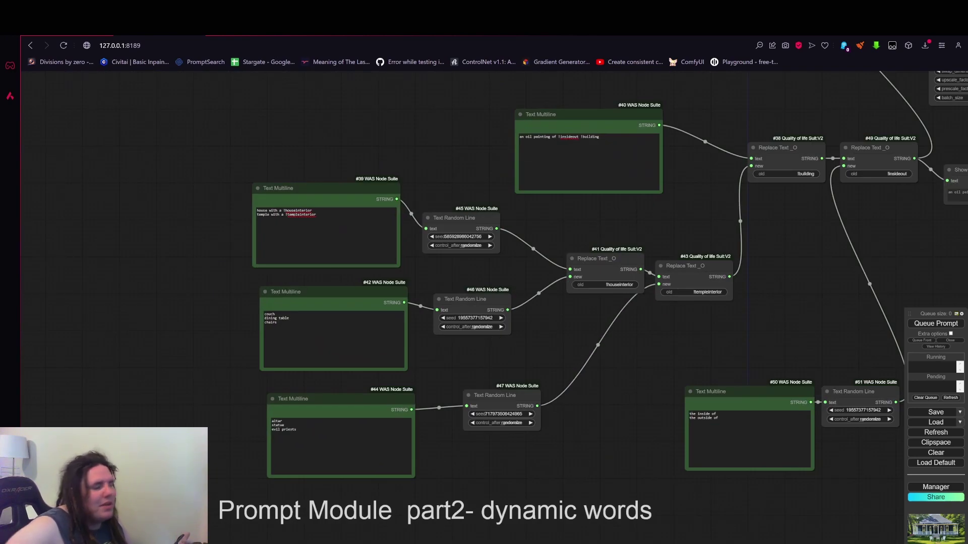
scroll(378, 283, up, 4)
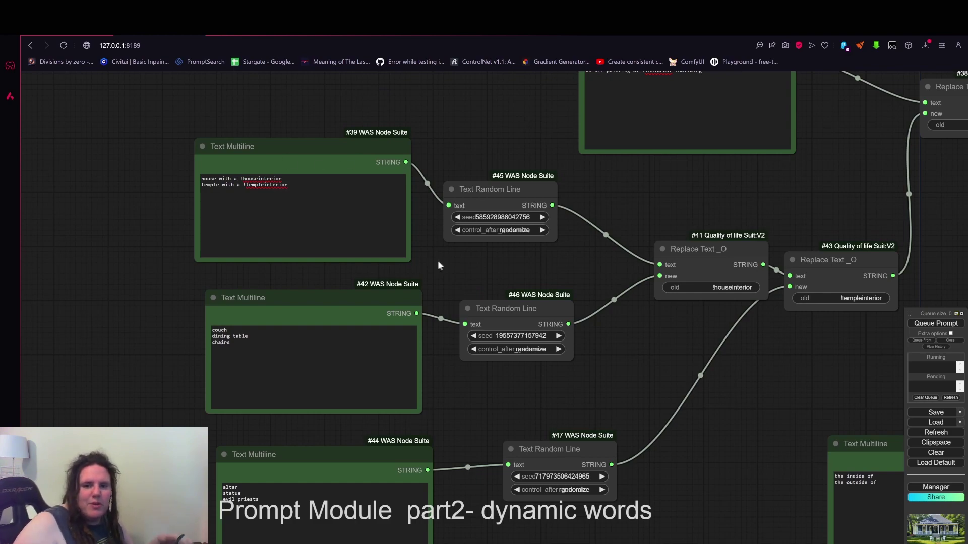
drag(682, 372, 519, 359)
scroll(459, 289, down, 2)
click(553, 259)
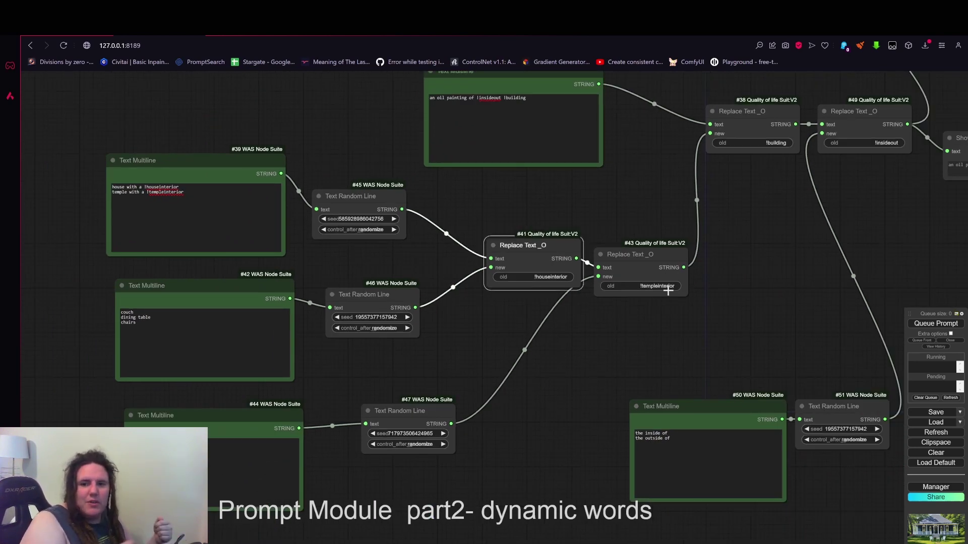
drag(819, 268, 471, 342)
drag(637, 227, 637, 287)
drag(584, 383, 719, 319)
drag(445, 263, 448, 255)
drag(300, 259, 284, 259)
drag(378, 263, 377, 262)
Reposition the temple-interior list and its Text Random Line under the house-interior pair
scroll(504, 261, down, 2)
drag(504, 261, 558, 231)
drag(301, 354, 279, 360)
click(188, 353)
drag(188, 353, 187, 344)
Queue the prompt with the !insideout replacement and check the assembled sentence in the Show Text node
drag(559, 266, 437, 309)
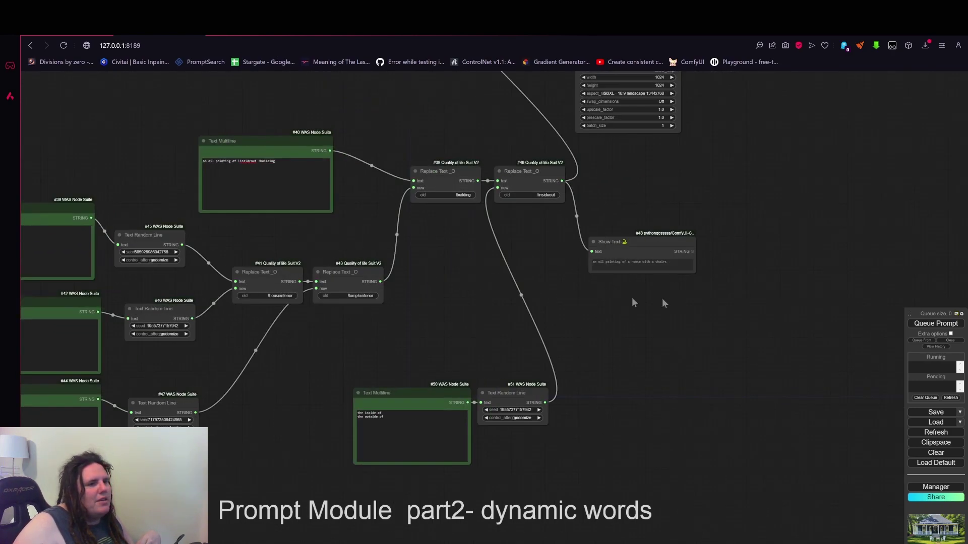
click(920, 325)
scroll(641, 268, up, 5)
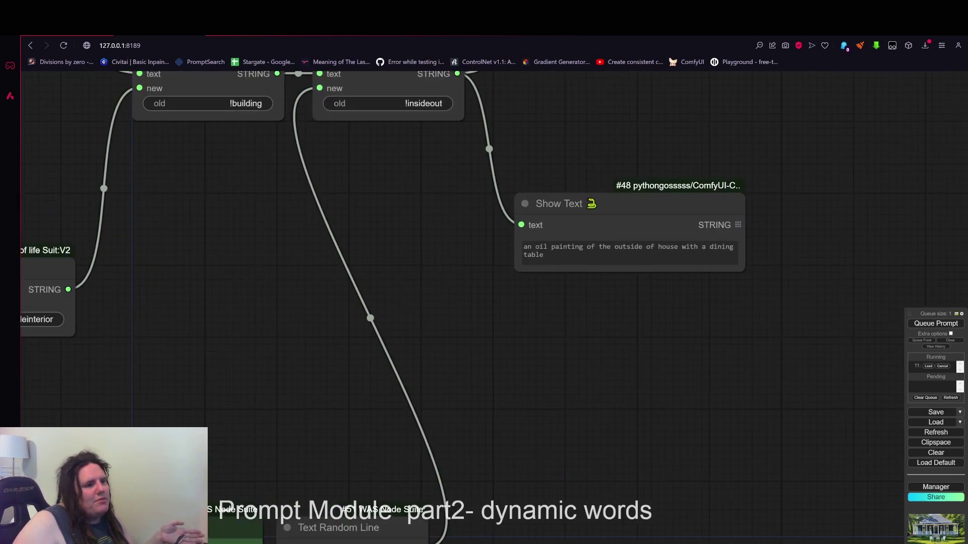
Append "a" to both lines of the inside/outside list, giving "the inside of a" and "the outside of a"
scroll(602, 358, down, 5)
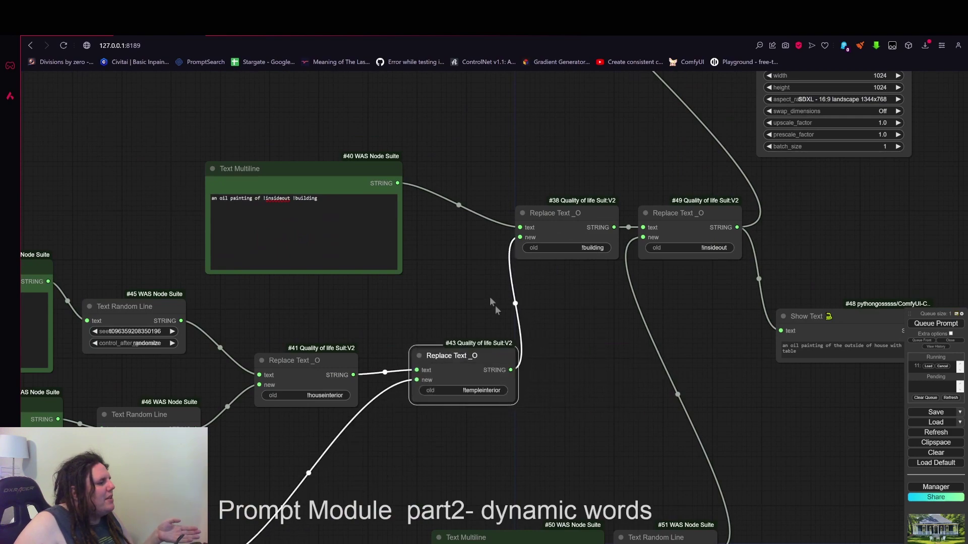
drag(485, 289, 345, 27)
drag(555, 75, 555, 80)
click(548, 314)
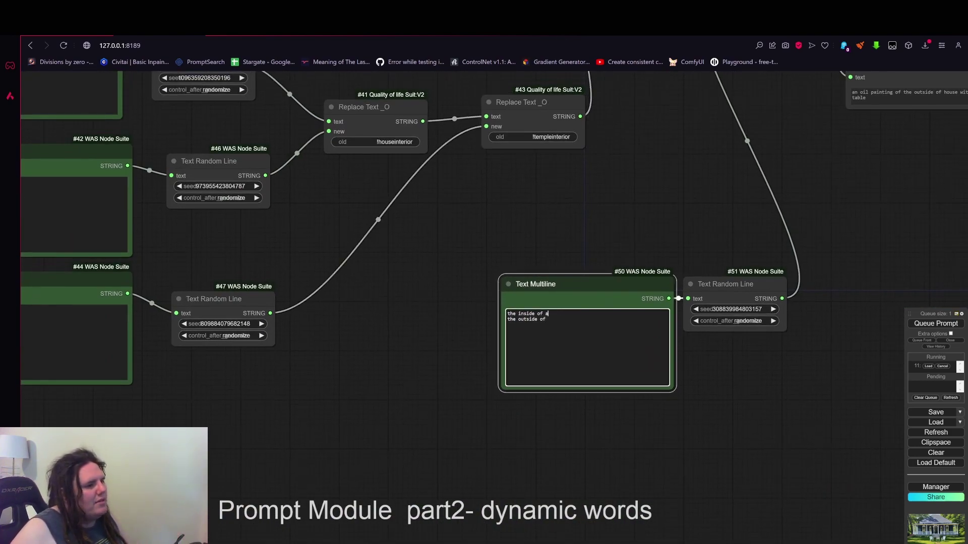
Check the running generation at the KSampler and Preview Image nodes
scroll(756, 212, down, 4)
drag(822, 202, 469, 300)
drag(635, 138, 634, 246)
drag(639, 185, 566, 439)
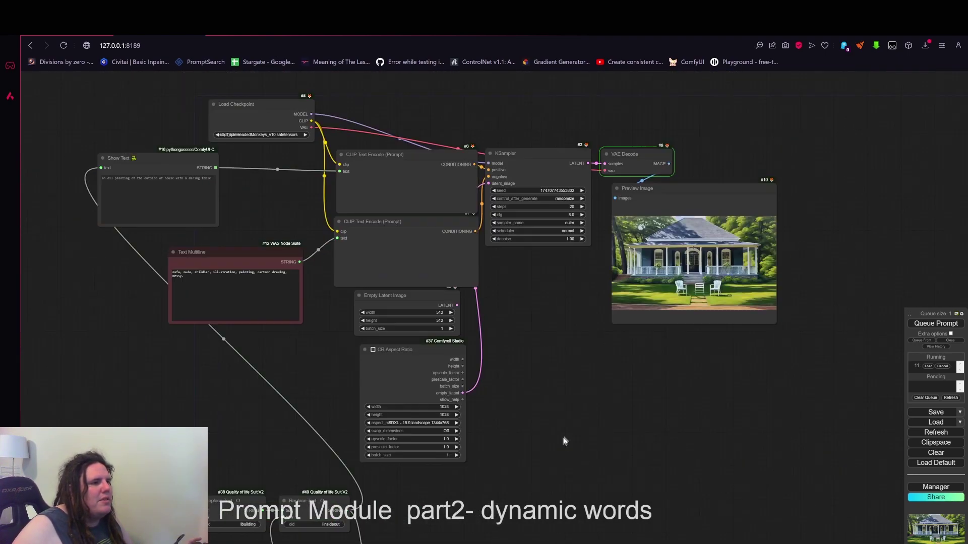
scroll(601, 310, up, 3)
scroll(601, 310, up, 2)
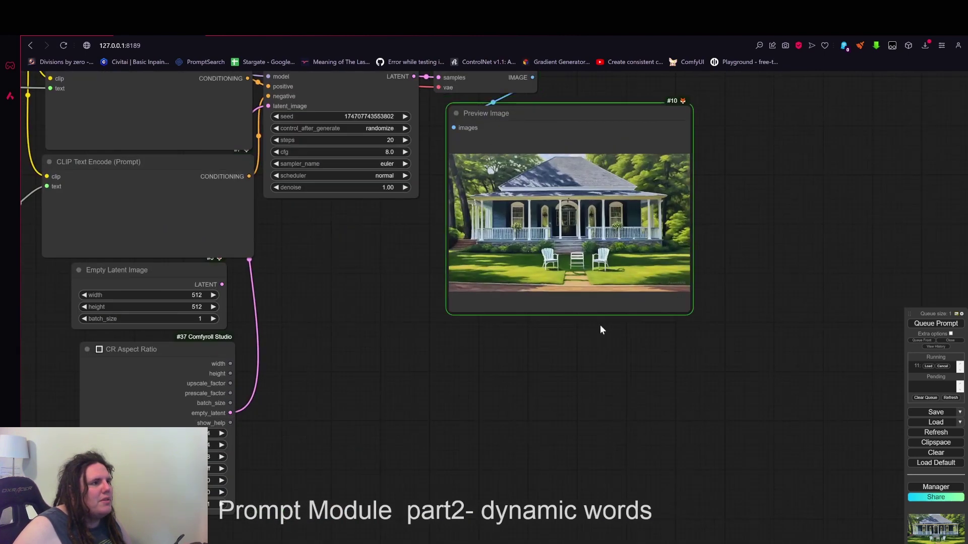
Queue the prompt again with the edited inside/outside list and check the article in the Show Text sentence
click(936, 323)
scroll(465, 388, down, 2)
scroll(464, 387, down, 3)
drag(442, 414, 652, 180)
scroll(512, 309, up, 3)
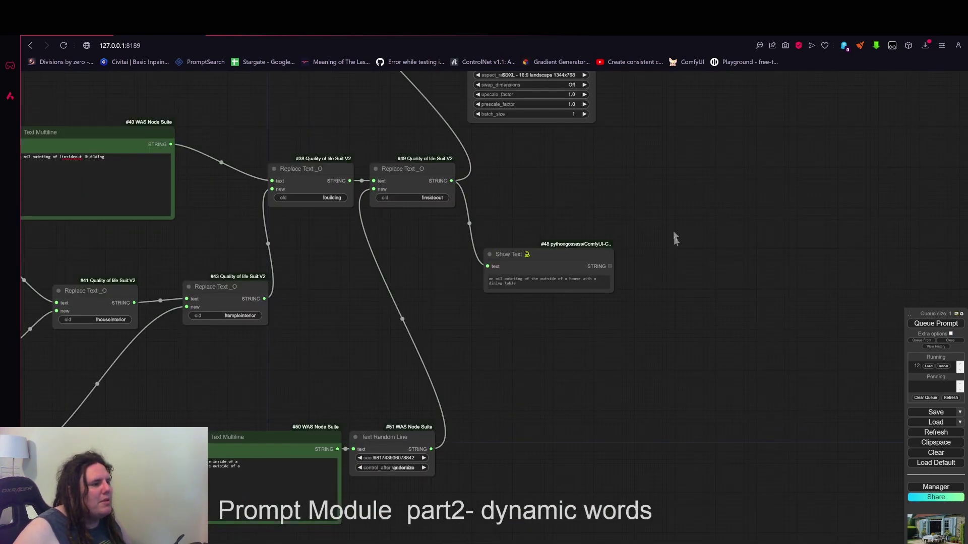
Examine the generated picture in Preview Image and the node chain from the word lists to the final Show Text
drag(682, 228, 574, 394)
scroll(575, 327, down, 3)
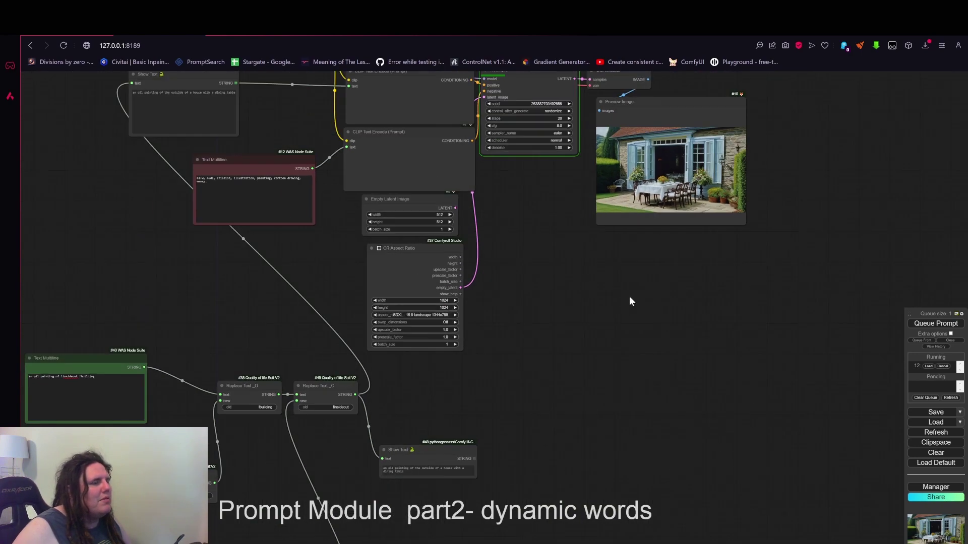
drag(629, 304, 856, 174)
scroll(718, 329, down, 3)
scroll(480, 368, up, 5)
drag(435, 374, 500, 321)
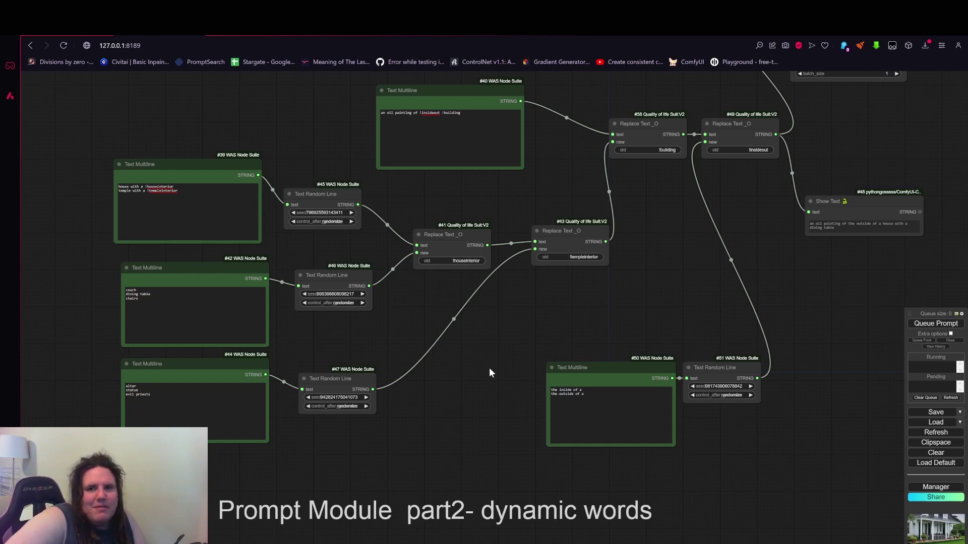
scroll(371, 386, down, 2)
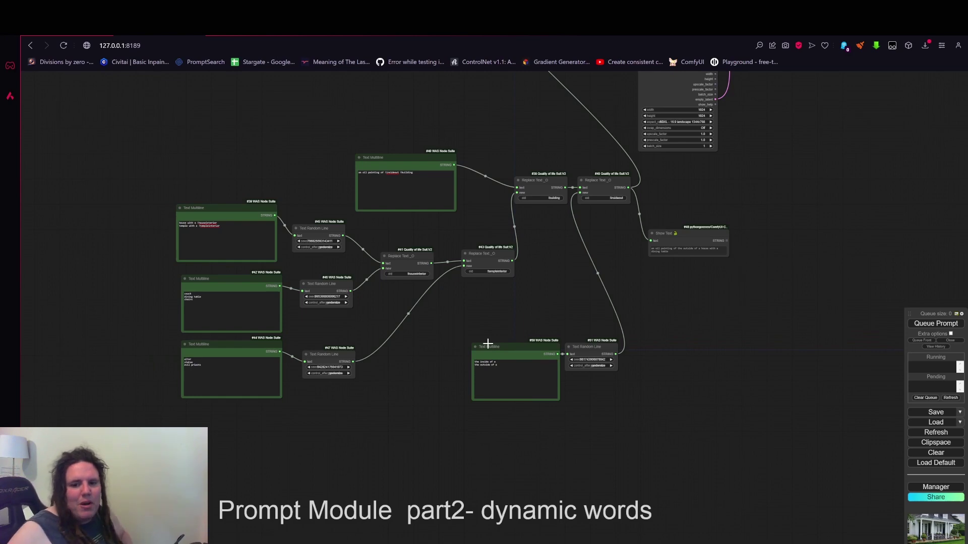
scroll(532, 308, up, 3)
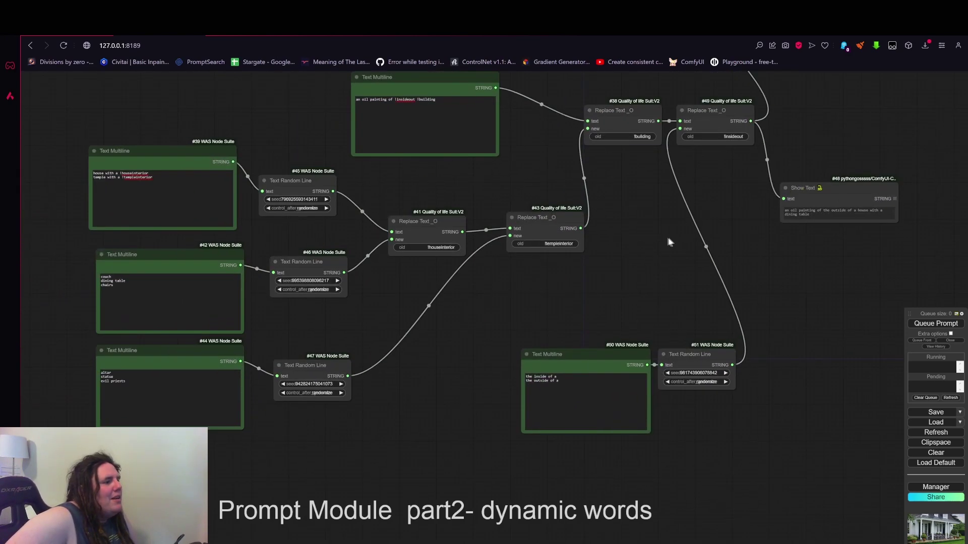
Line up the !houseinterior and !templeinterior Replace Text nodes in one row and move the first two Text Random Line nodes close beside them
drag(559, 220, 553, 195)
drag(470, 230, 490, 202)
drag(348, 186, 410, 183)
drag(355, 268, 407, 234)
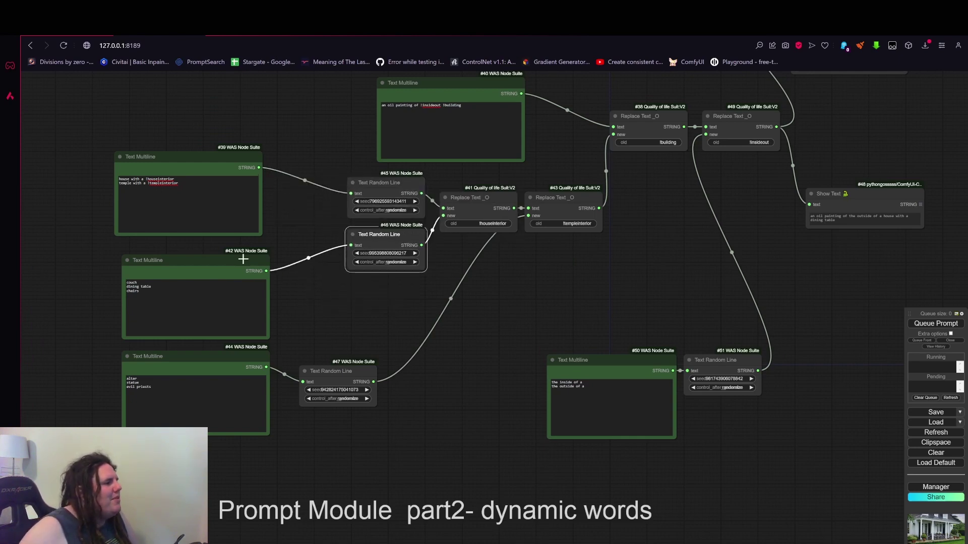
Move the building, house-interior and temple-interior list nodes and the third Text Random Line node in tight against the interior replacement chain
drag(240, 155, 303, 118)
drag(248, 263, 305, 239)
drag(312, 372, 361, 364)
drag(247, 357, 305, 334)
drag(402, 363, 403, 334)
Move the inside/outside list and its Text Random Line node closer to the interior word lists
drag(400, 275, 209, 254)
drag(447, 339, 391, 303)
drag(529, 342, 475, 304)
Compare the tidied dynamic-word node chain with the older prompt group built from Text Concatenate nodes
scroll(595, 276, down, 2)
drag(617, 254, 526, 355)
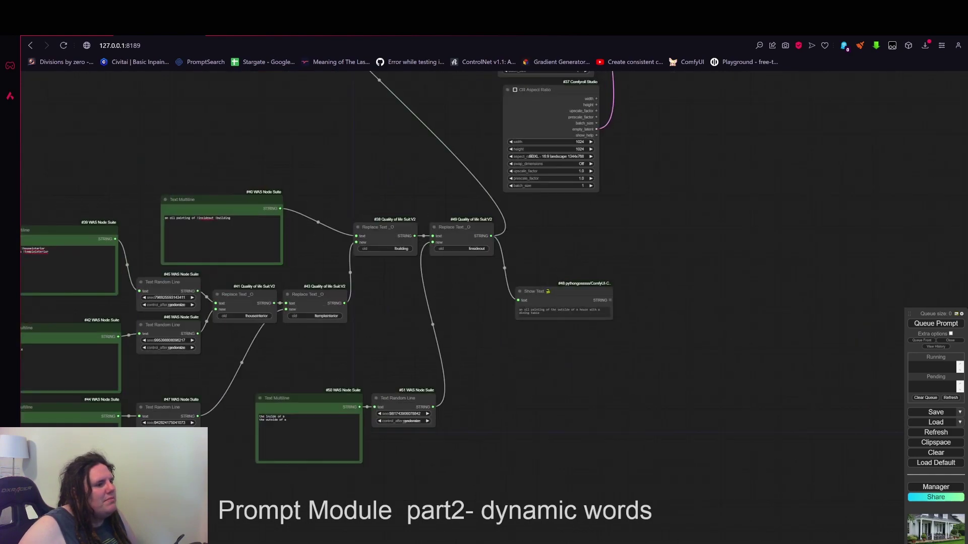
scroll(604, 301, up, 5)
scroll(641, 277, down, 10)
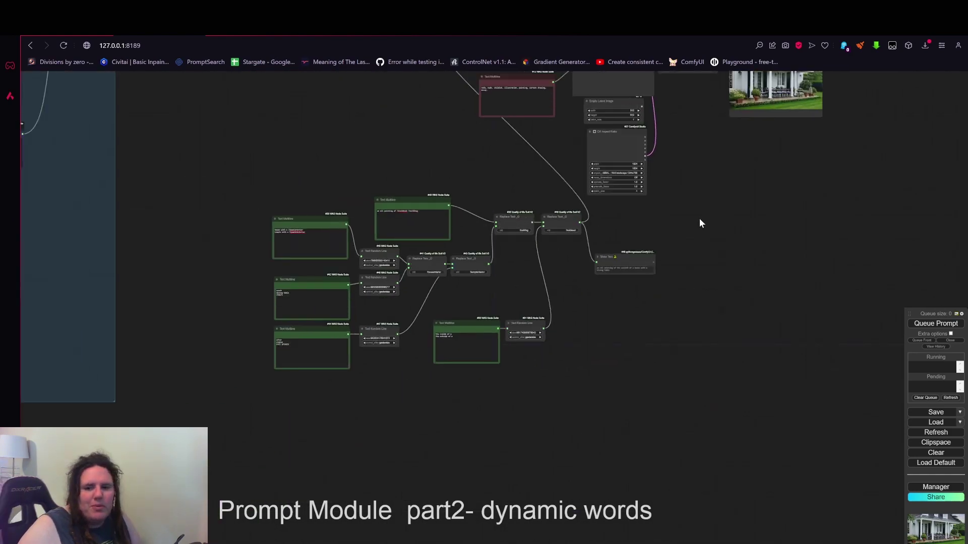
drag(717, 178, 600, 365)
scroll(657, 343, up, 3)
drag(658, 340, 914, 292)
scroll(914, 291, down, 5)
drag(452, 278, 729, 261)
scroll(484, 245, up, 7)
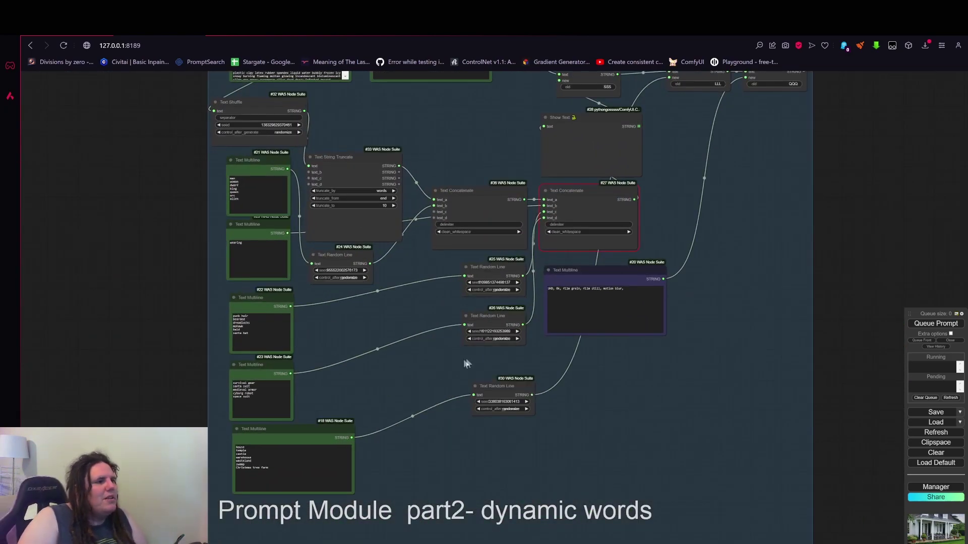
scroll(499, 365, down, 3)
drag(765, 254, 335, 215)
scroll(664, 244, up, 2)
scroll(366, 294, up, 4)
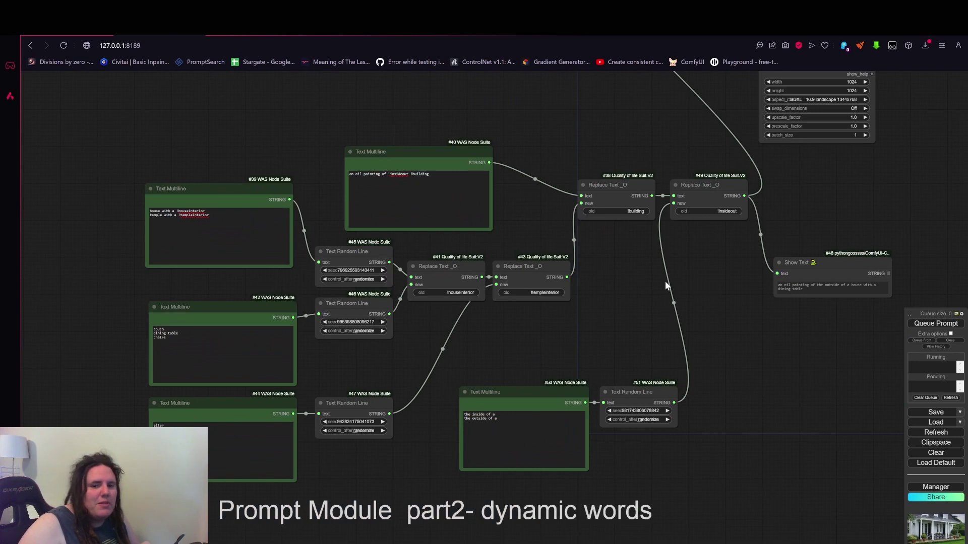
Shift the CR Aspect Ratio node slightly left on the canvas
scroll(664, 280, down, 2)
drag(736, 318, 601, 371)
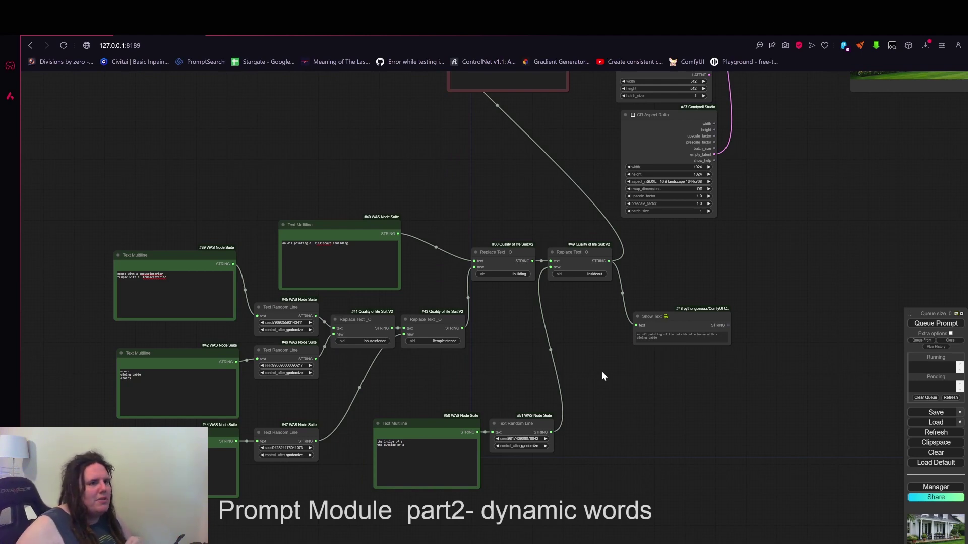
drag(693, 120, 687, 121)
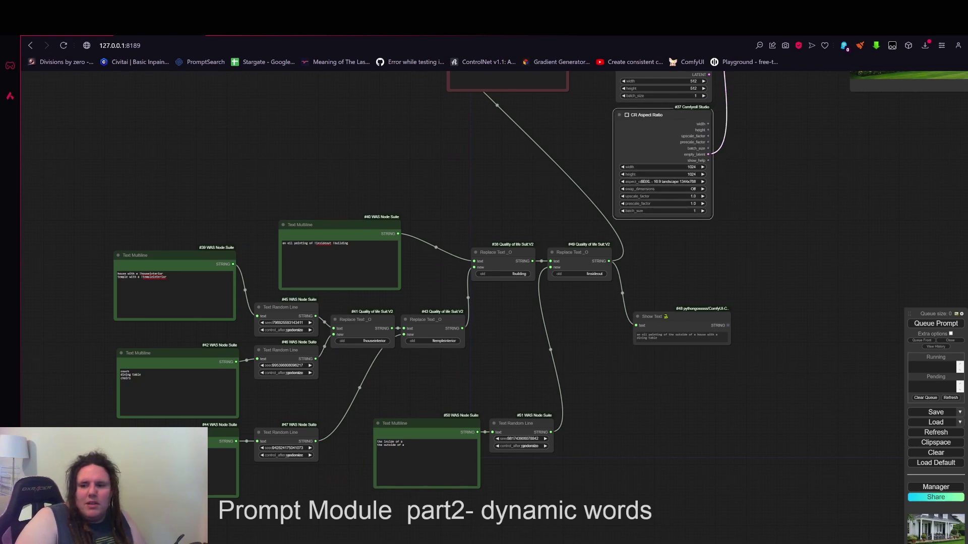